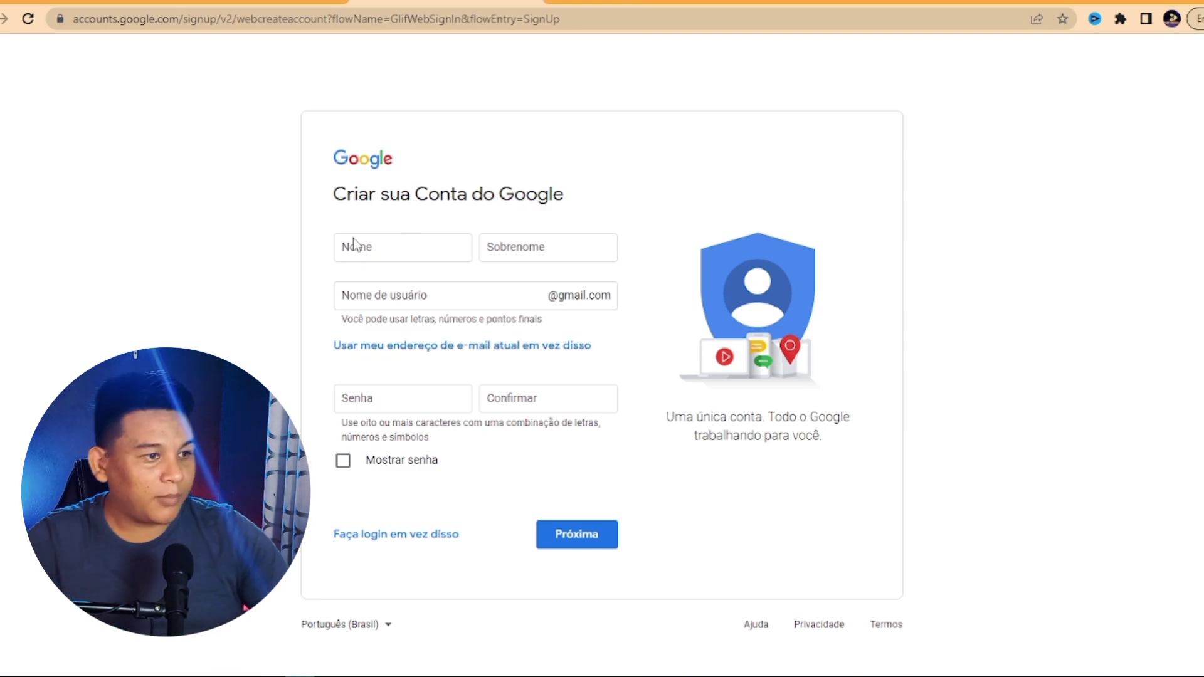
click(369, 252)
click(492, 250)
click(444, 290)
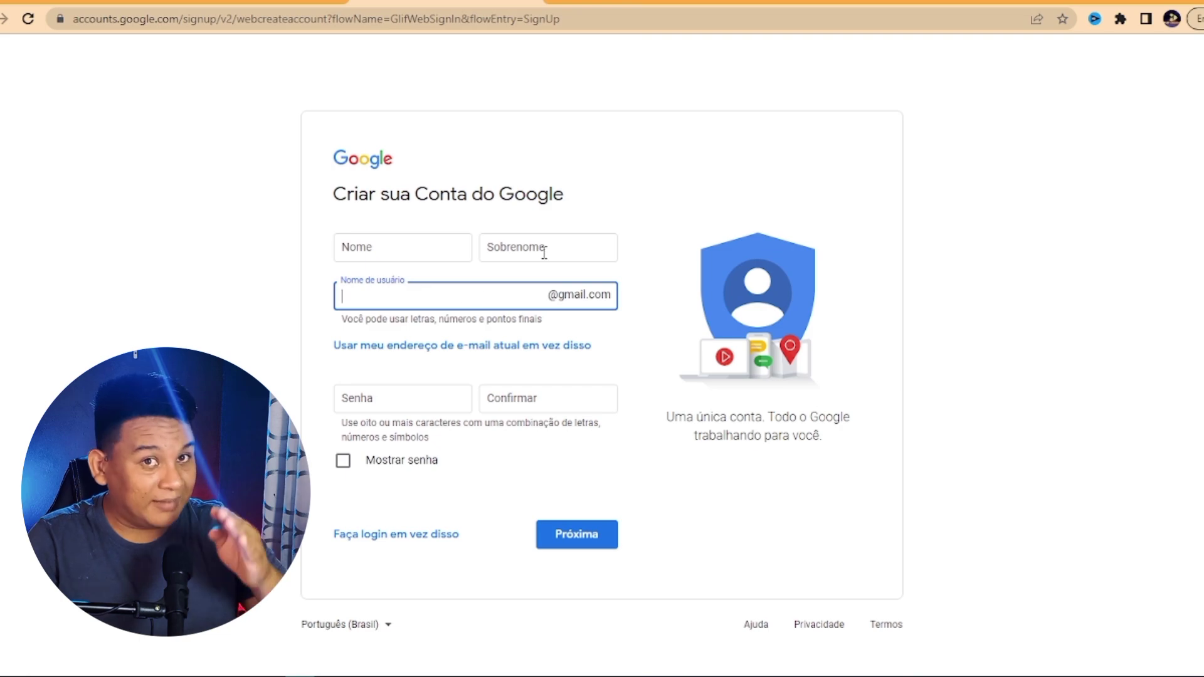
- Open youtube.com in a new browser tab
click(568, 3)
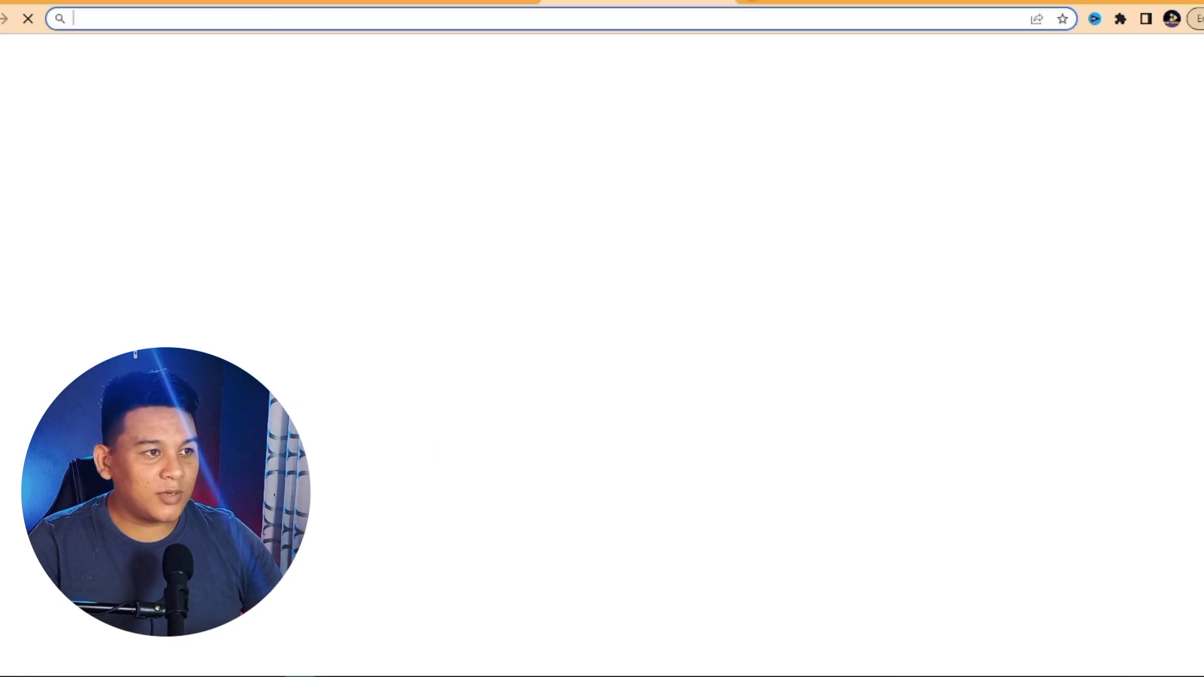
text(youtube.com)
key(Return)
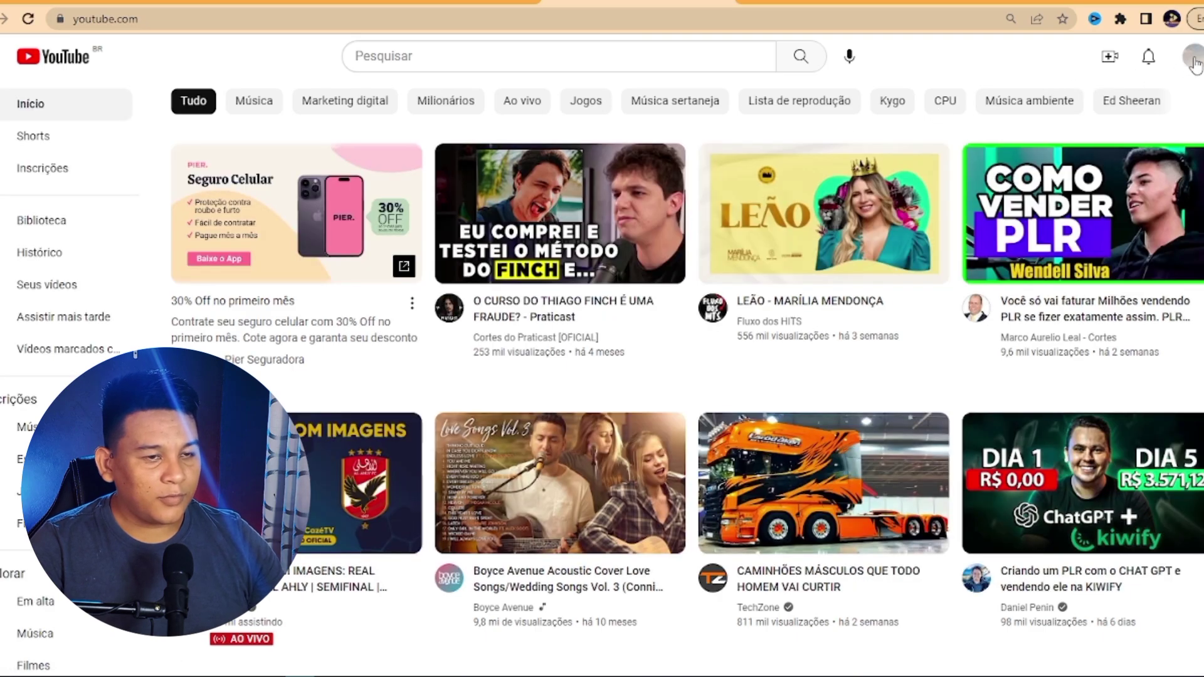
click(1191, 56)
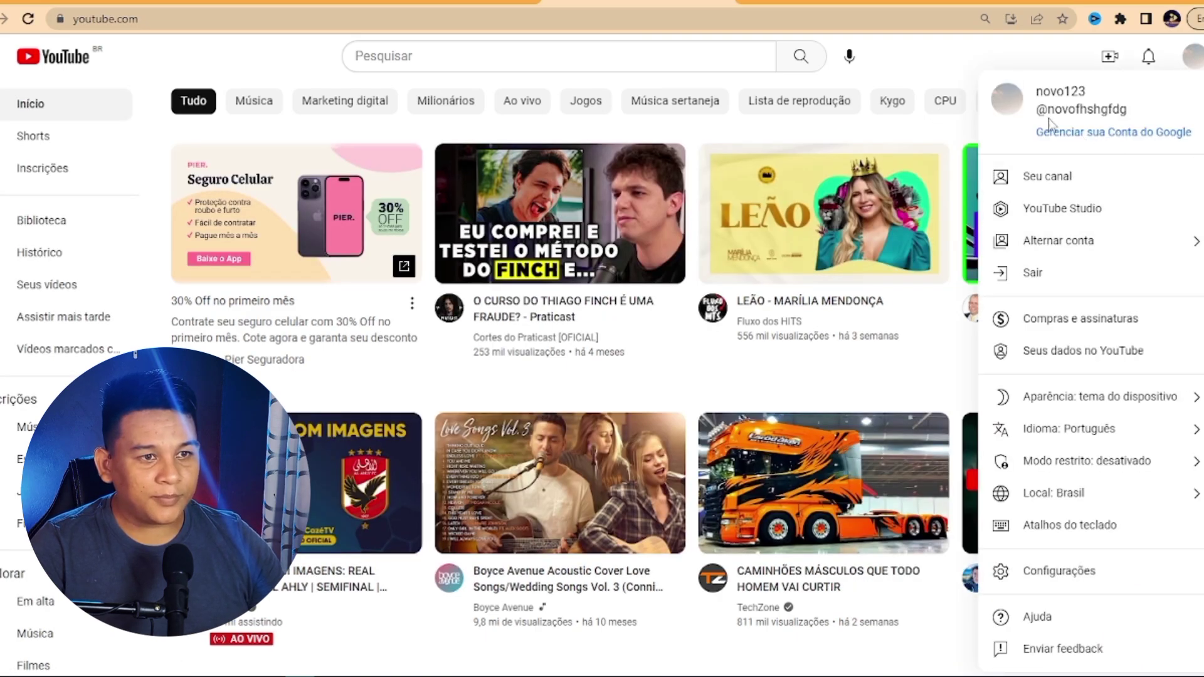
click(947, 61)
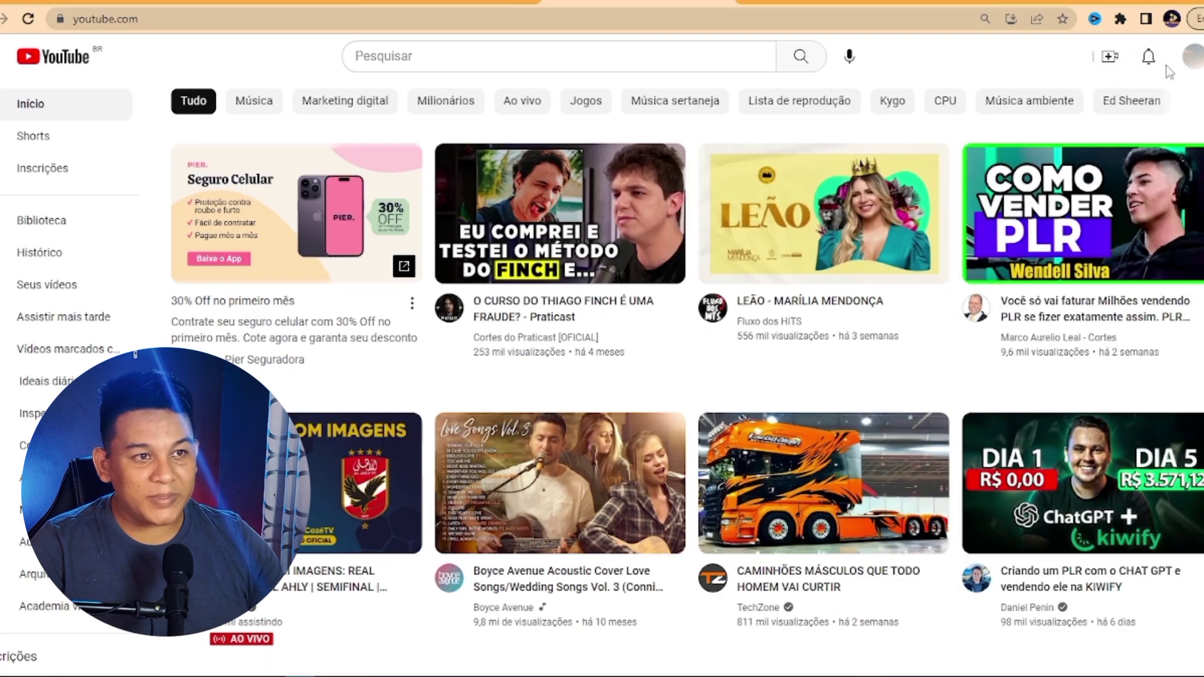
click(1188, 65)
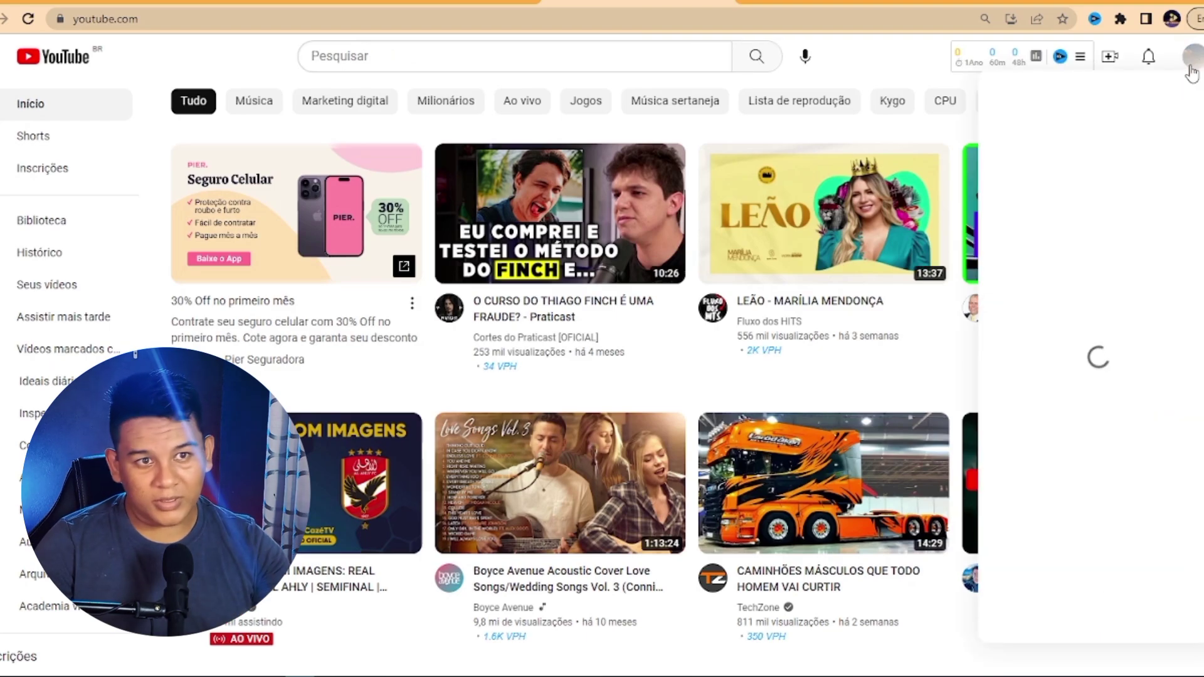
click(878, 61)
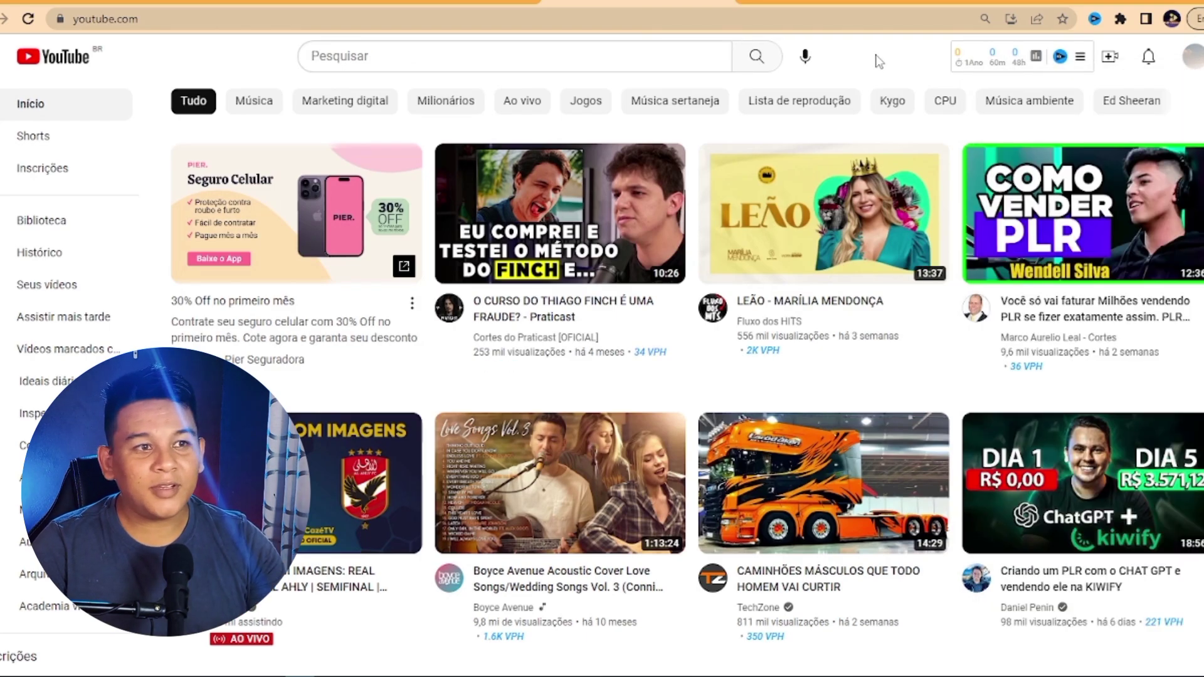
- Open the signed-in account's own channel page and go from there to YouTube Studio
click(1188, 62)
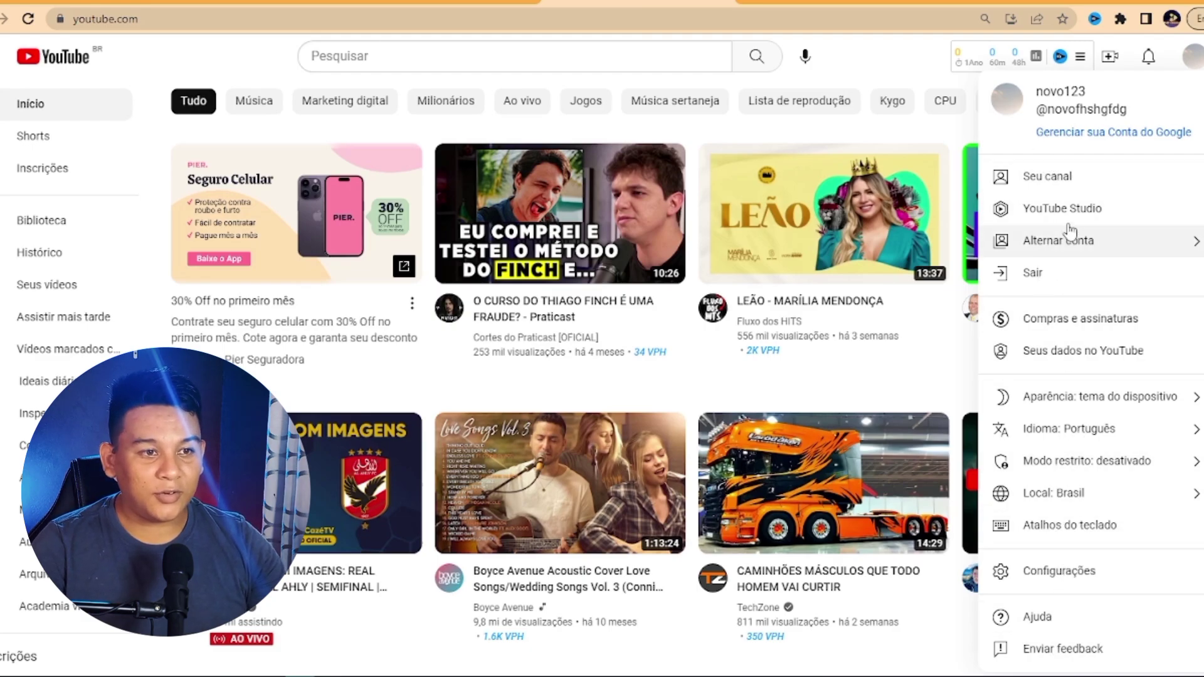
click(1069, 179)
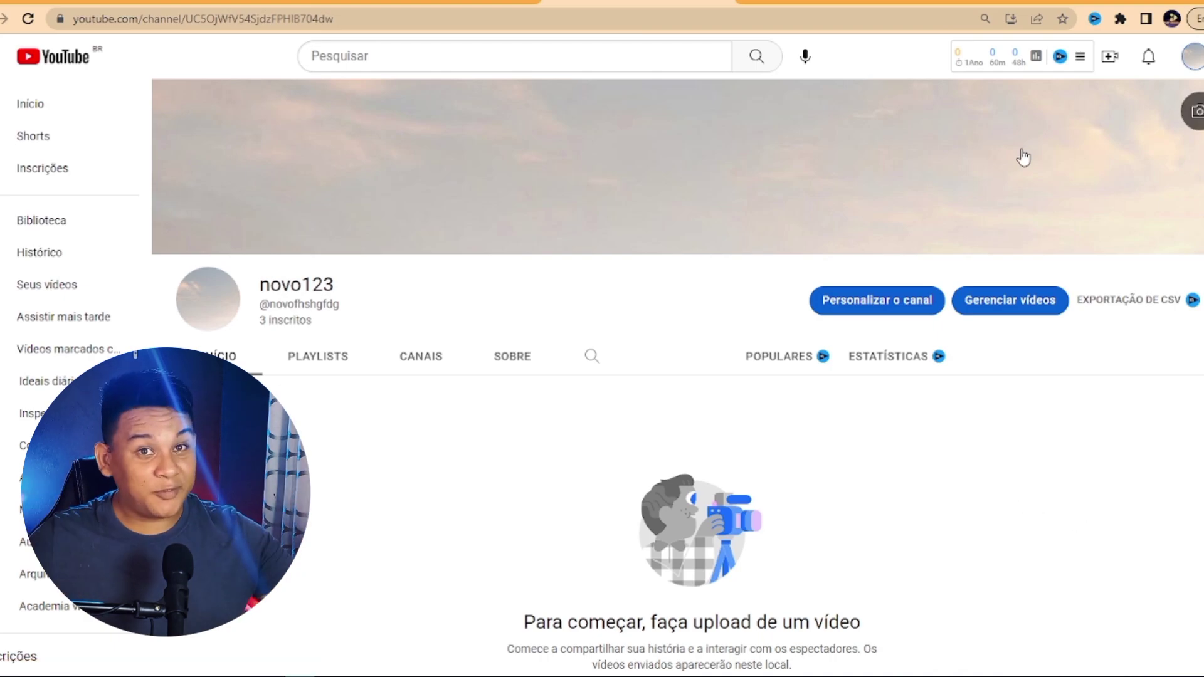
click(1191, 56)
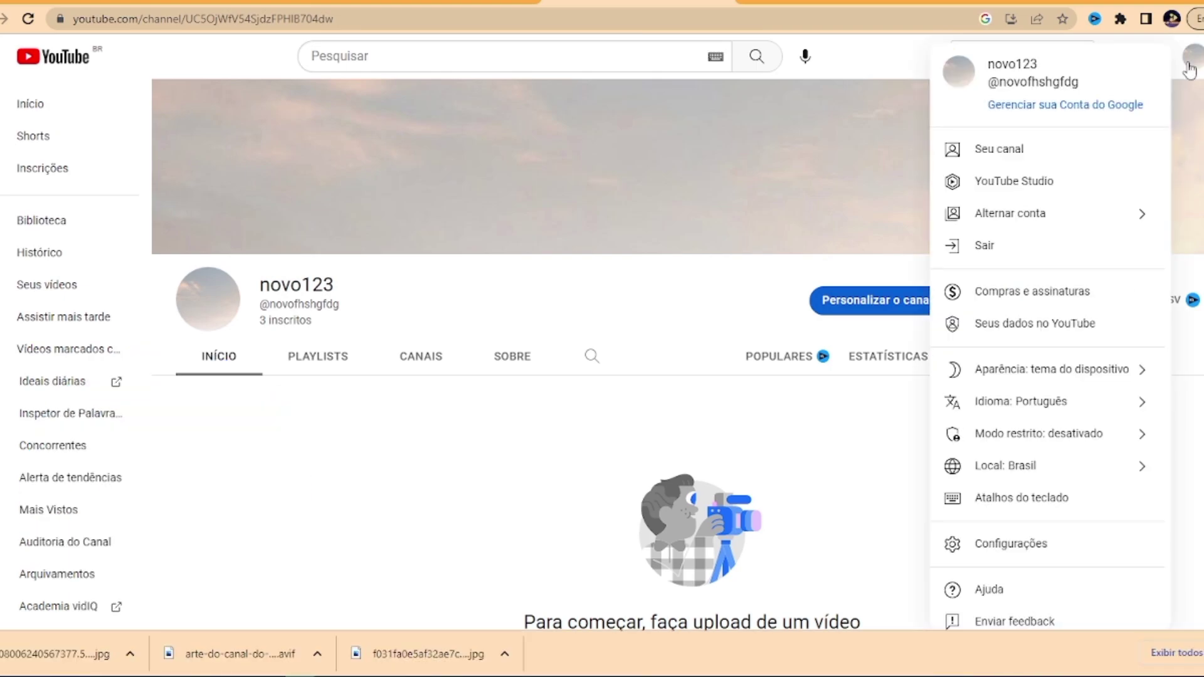
click(1007, 187)
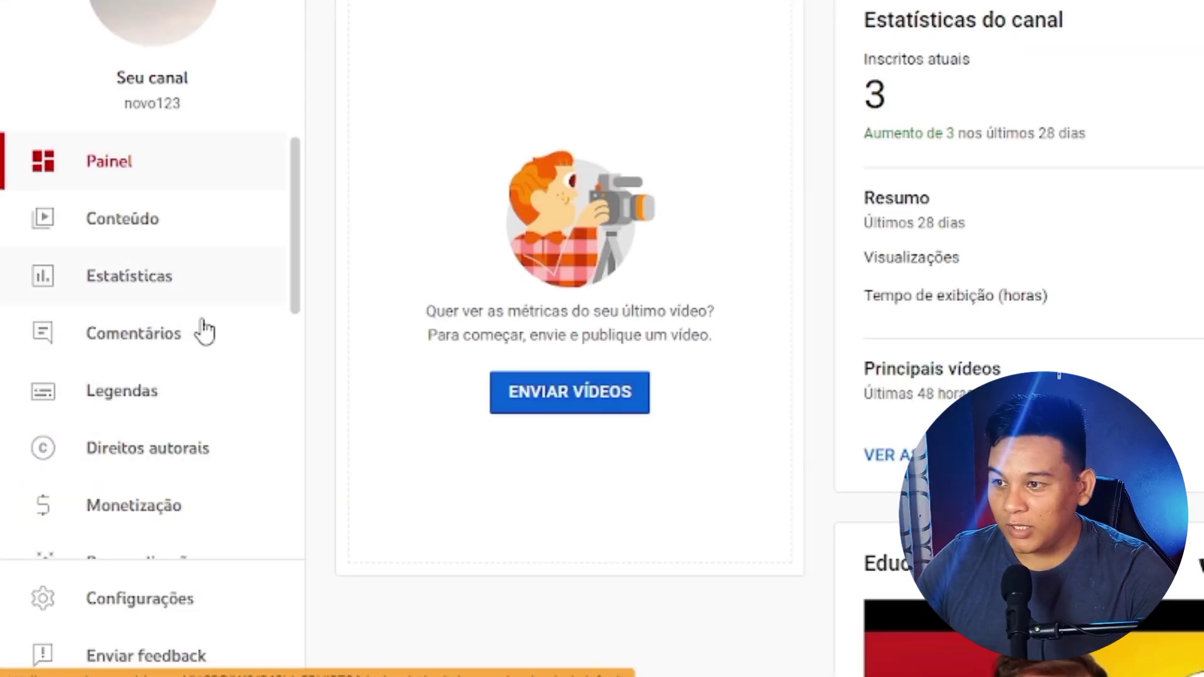
- Open the Branding settings of the channel customization (Personalização) page in YouTube Studio
scroll(207, 241, down, 4)
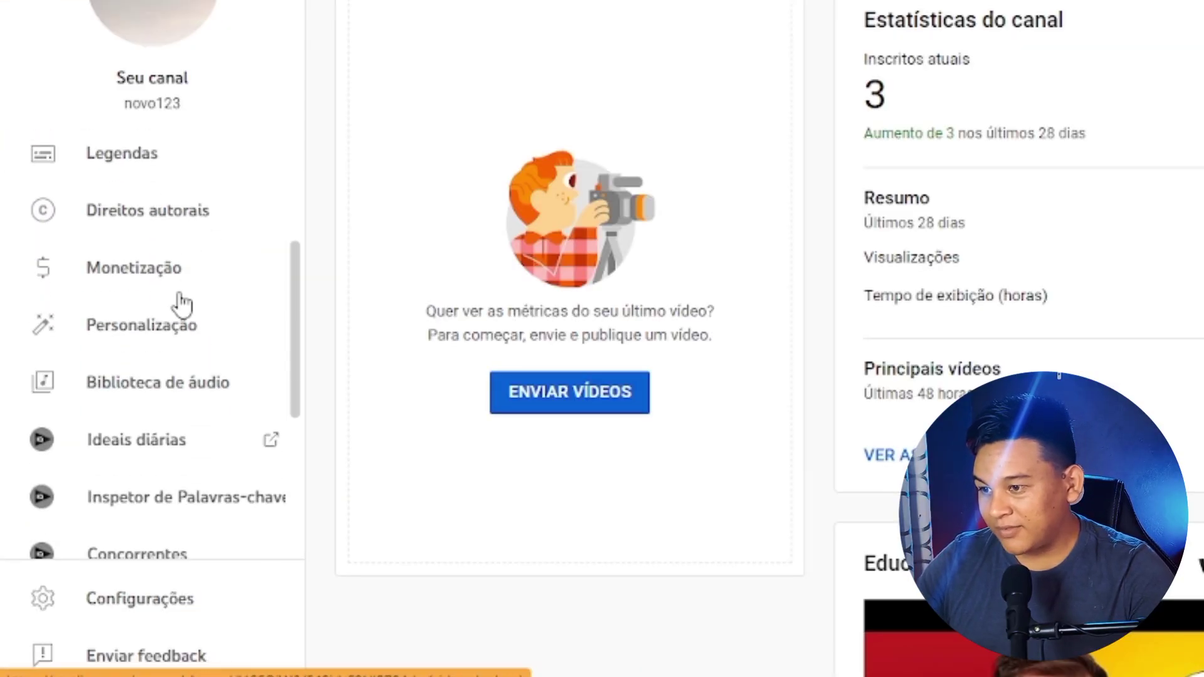
scroll(157, 302, up, 4)
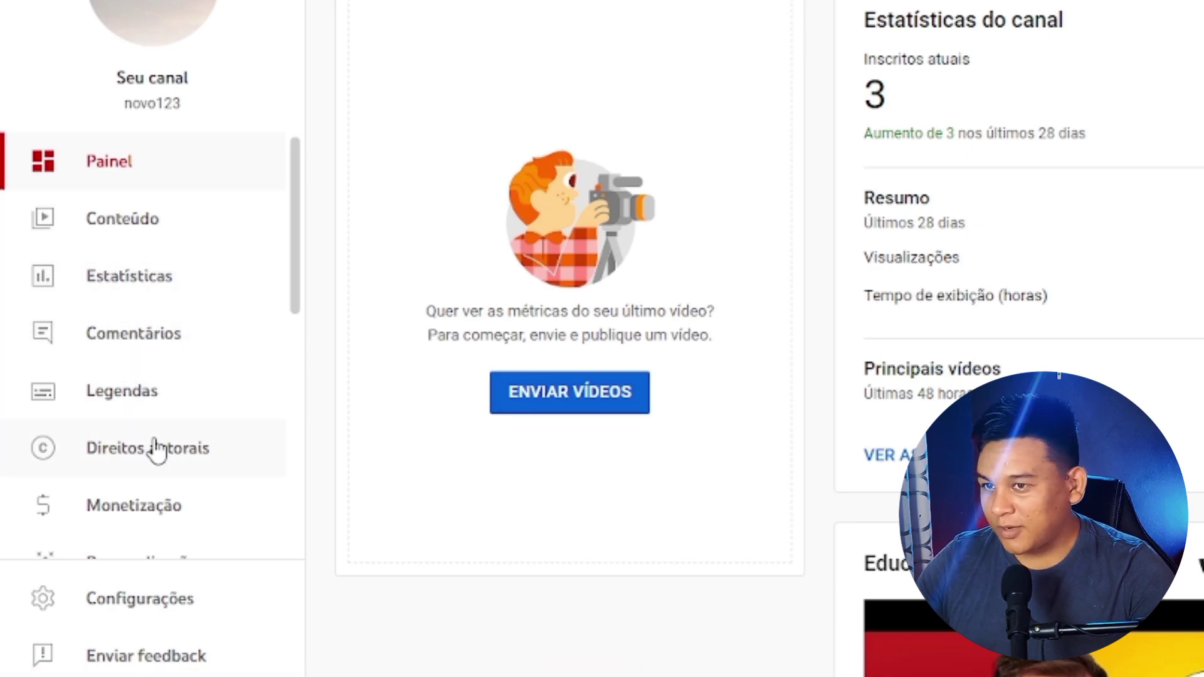
scroll(151, 442, down, 4)
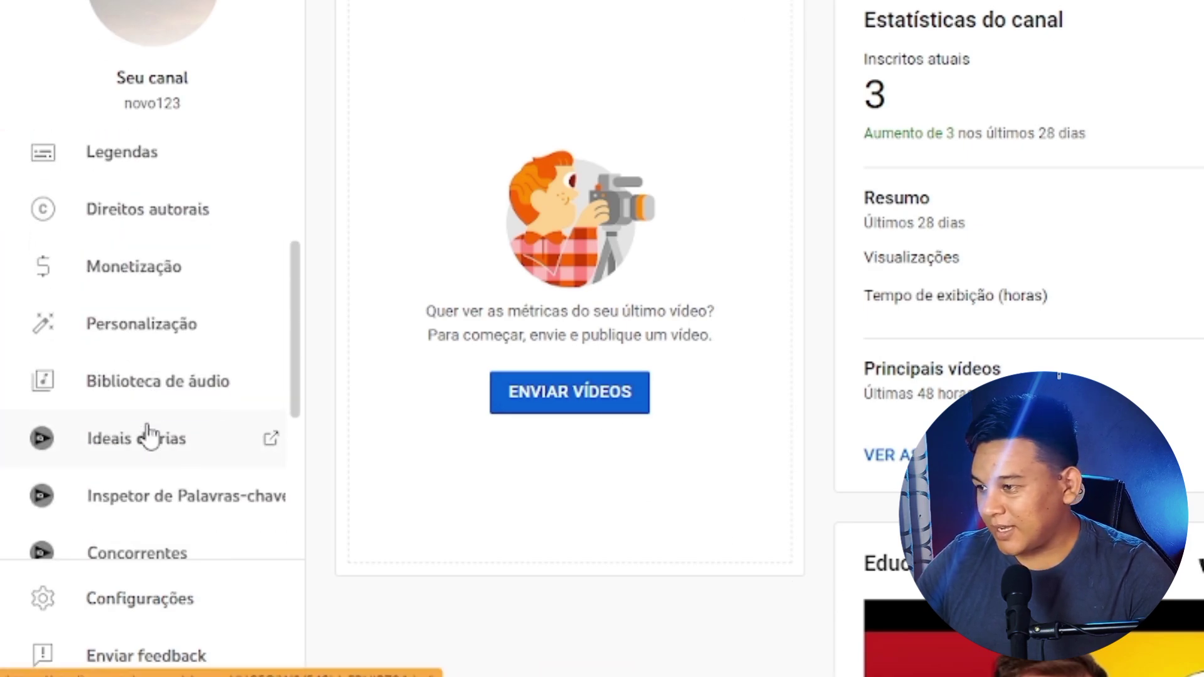
click(124, 337)
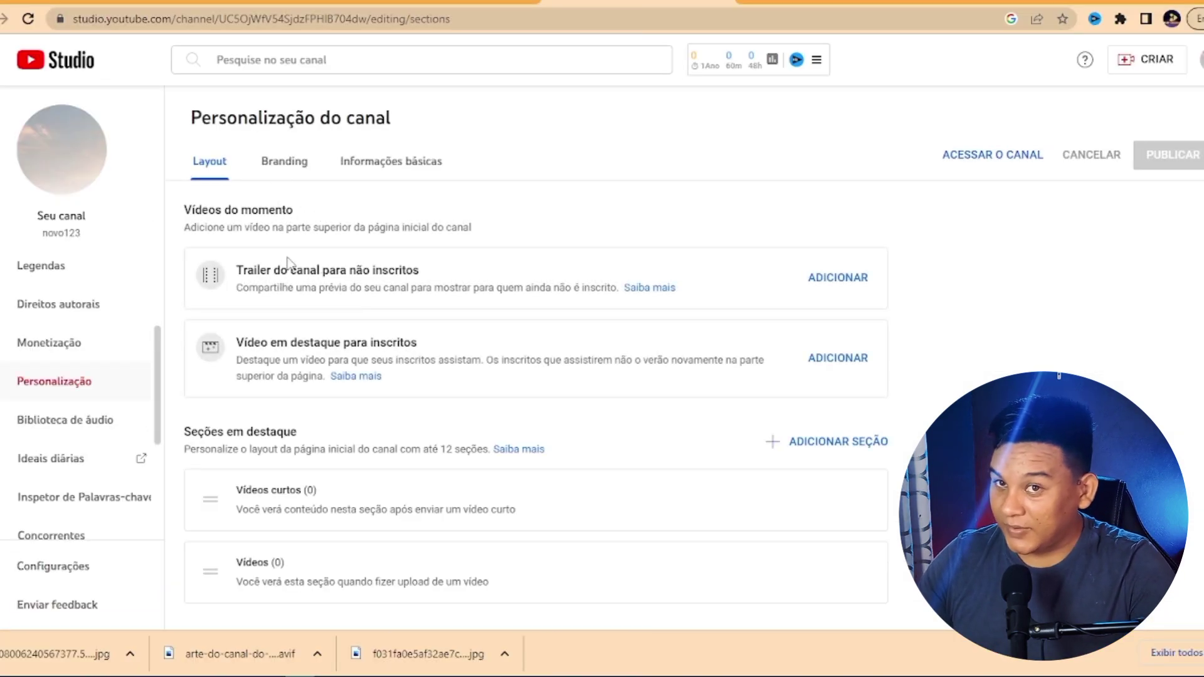
click(283, 171)
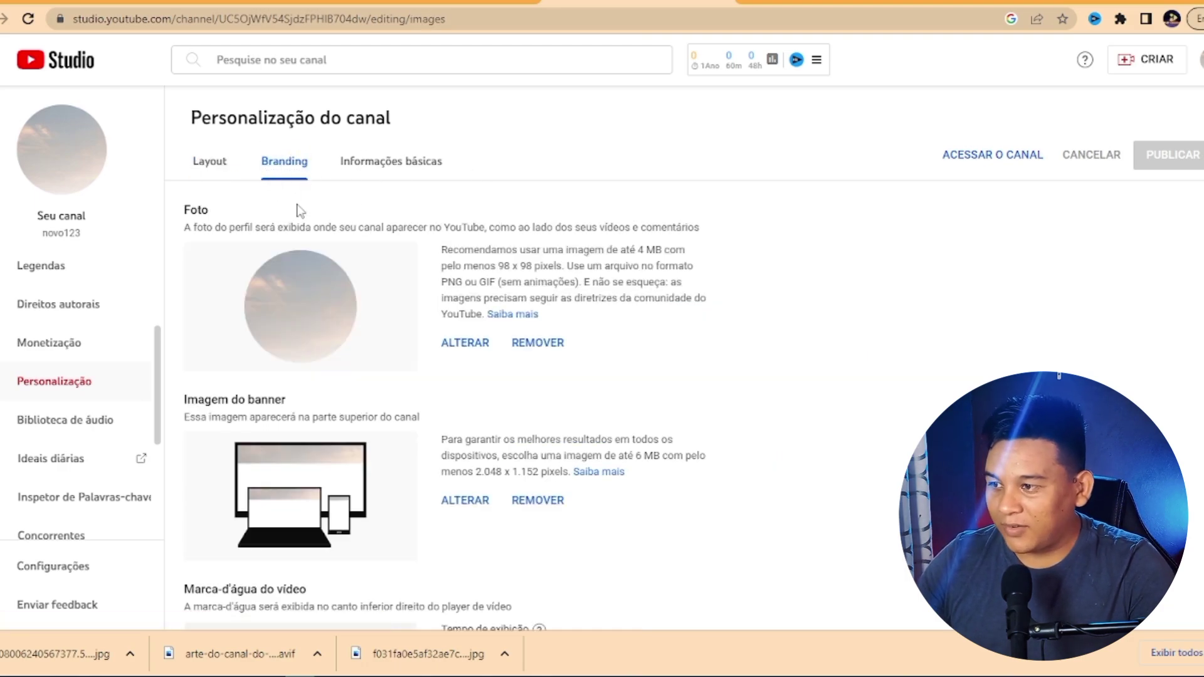
- Replace the channel's profile photo with the image file f031fa0e5af32ae7c933ac91a69a4606 and accept the crop
scroll(326, 317, down, 3)
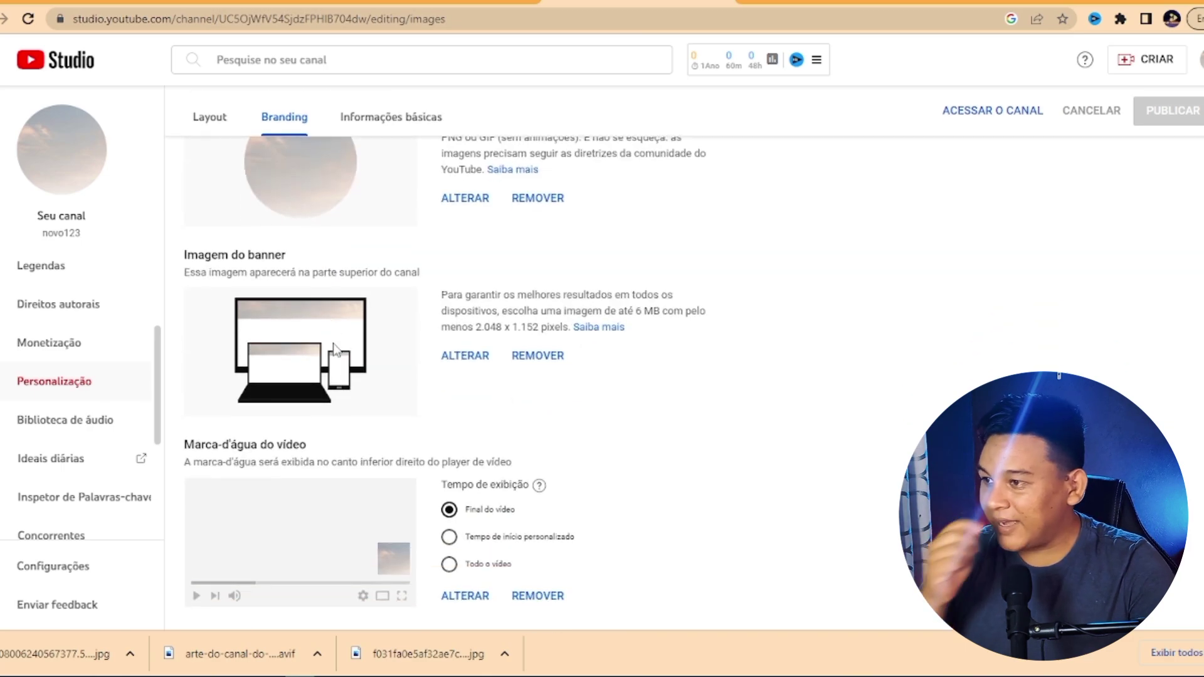
scroll(362, 479, up, 3)
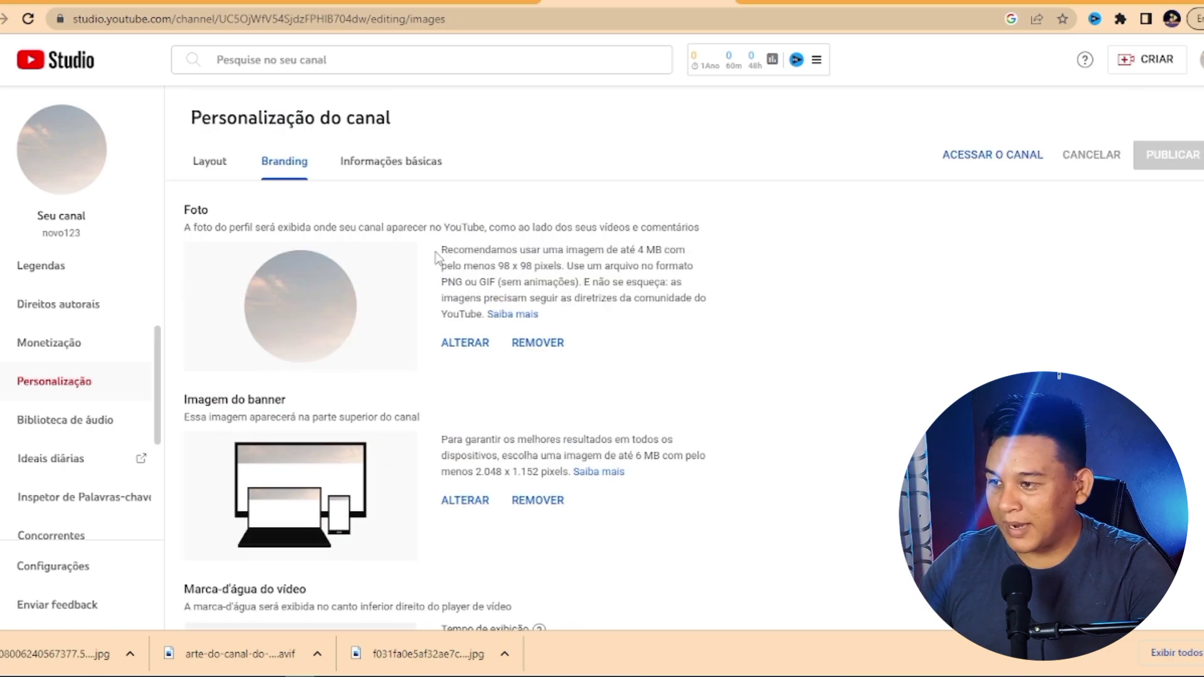
click(462, 345)
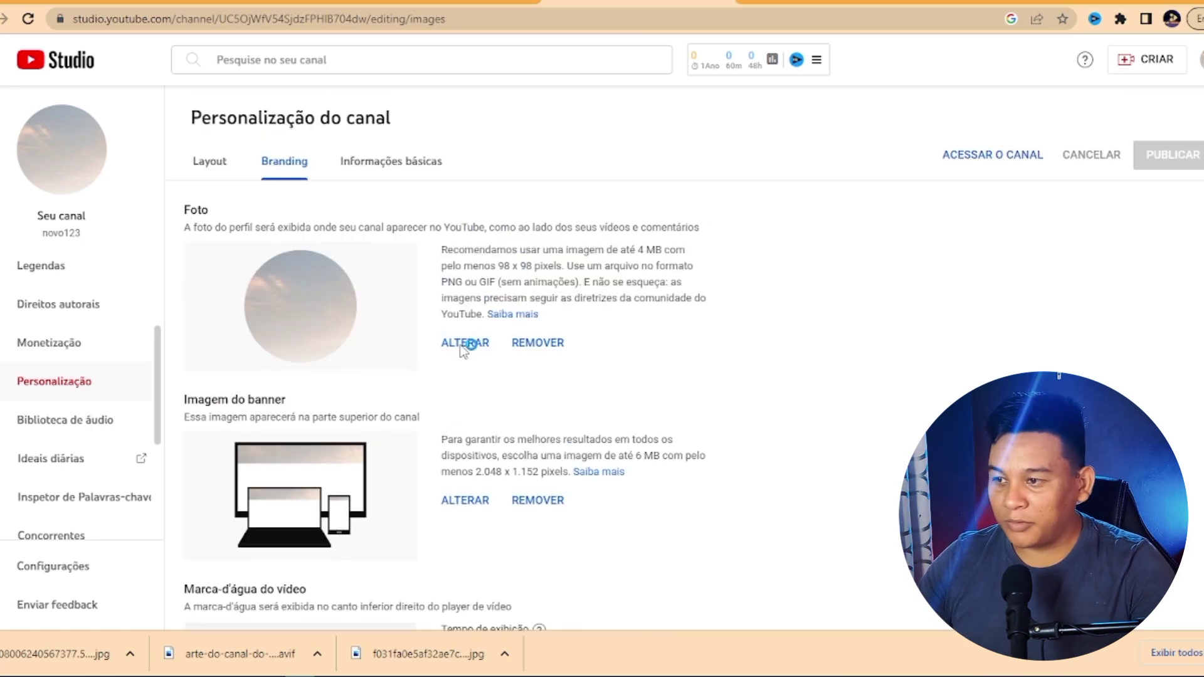
drag(737, 39, 746, 204)
click(524, 62)
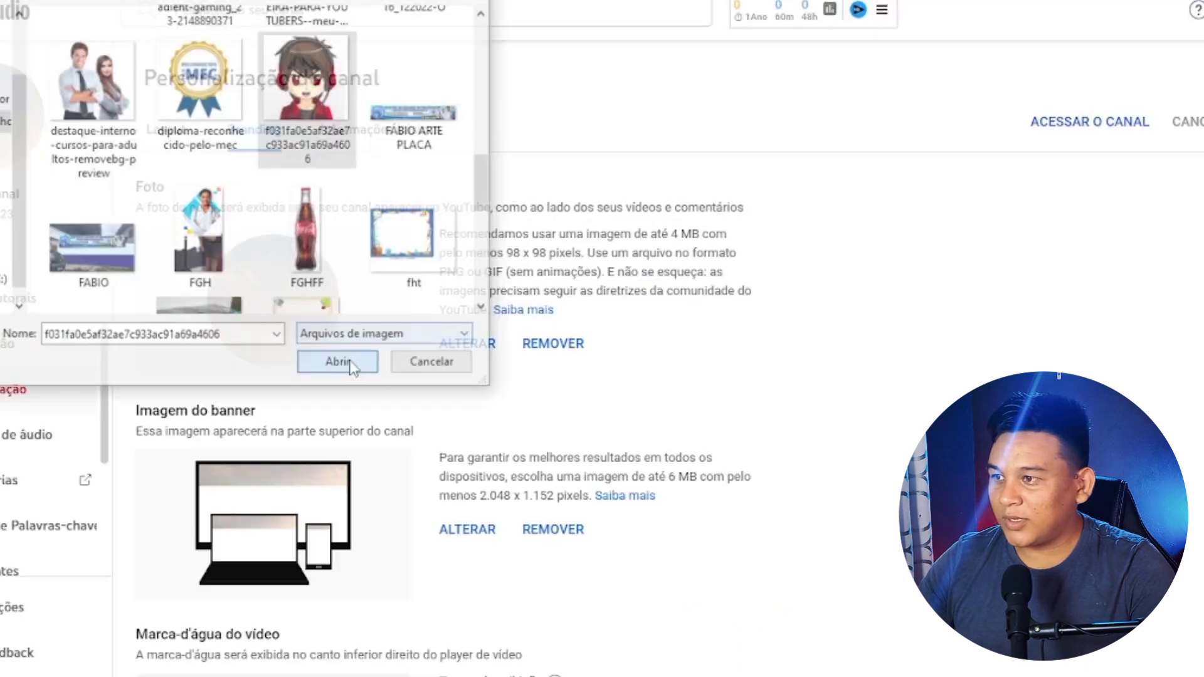
click(561, 410)
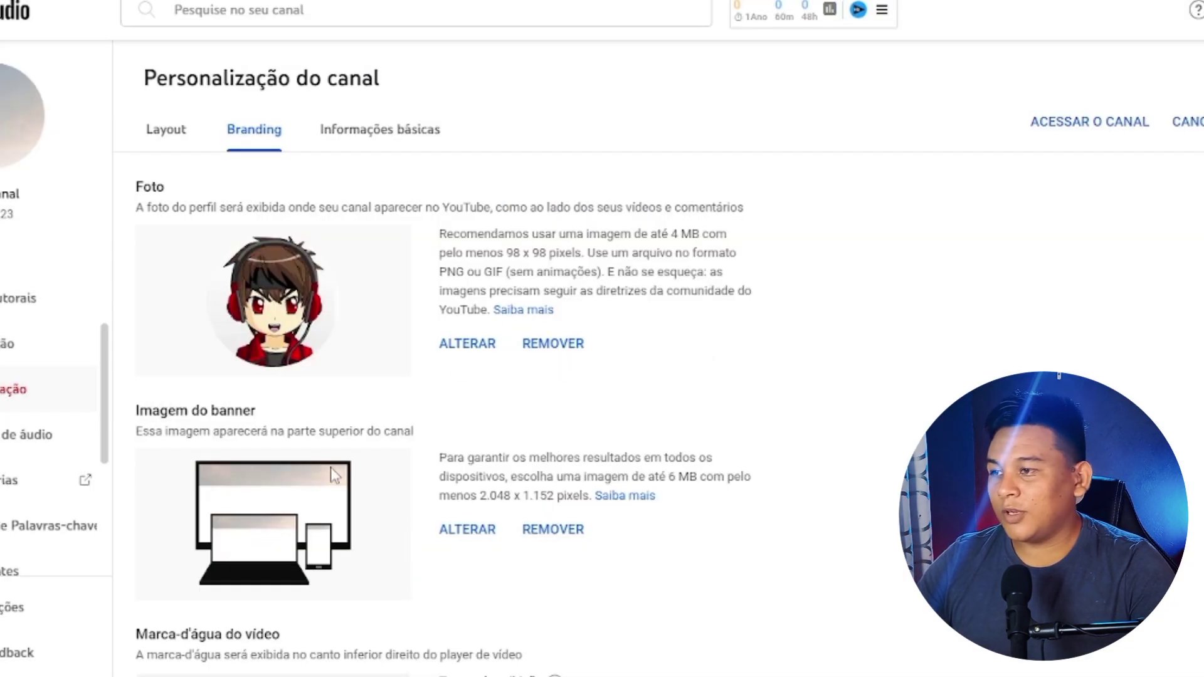
- Check the recommended banner dimensions and replace the channel's banner with the image file 08006240567377.57849772c3e5b
scroll(177, 353, down, 2)
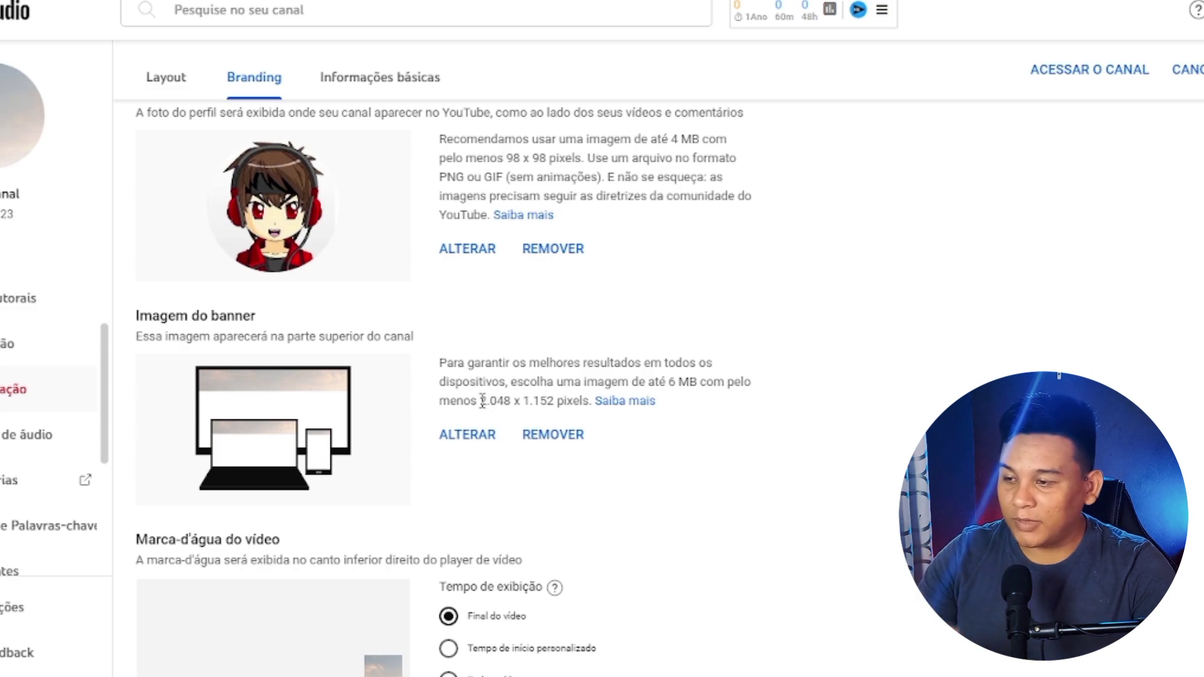
drag(480, 401, 493, 401)
click(516, 402)
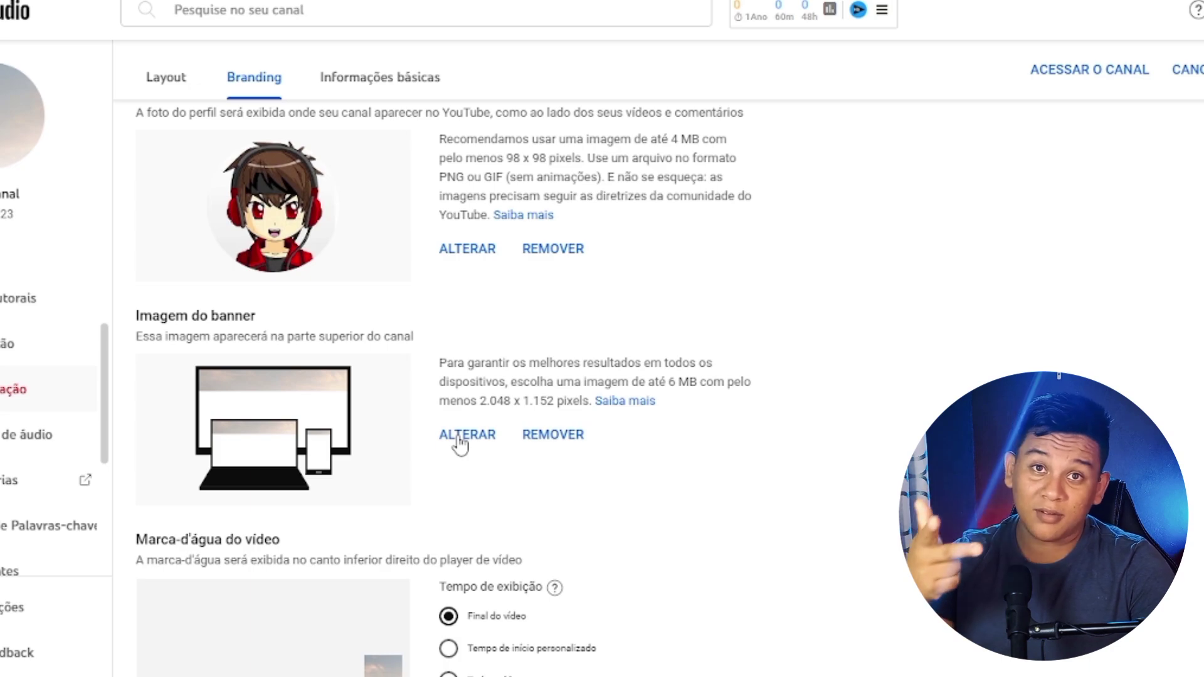
drag(480, 401, 555, 418)
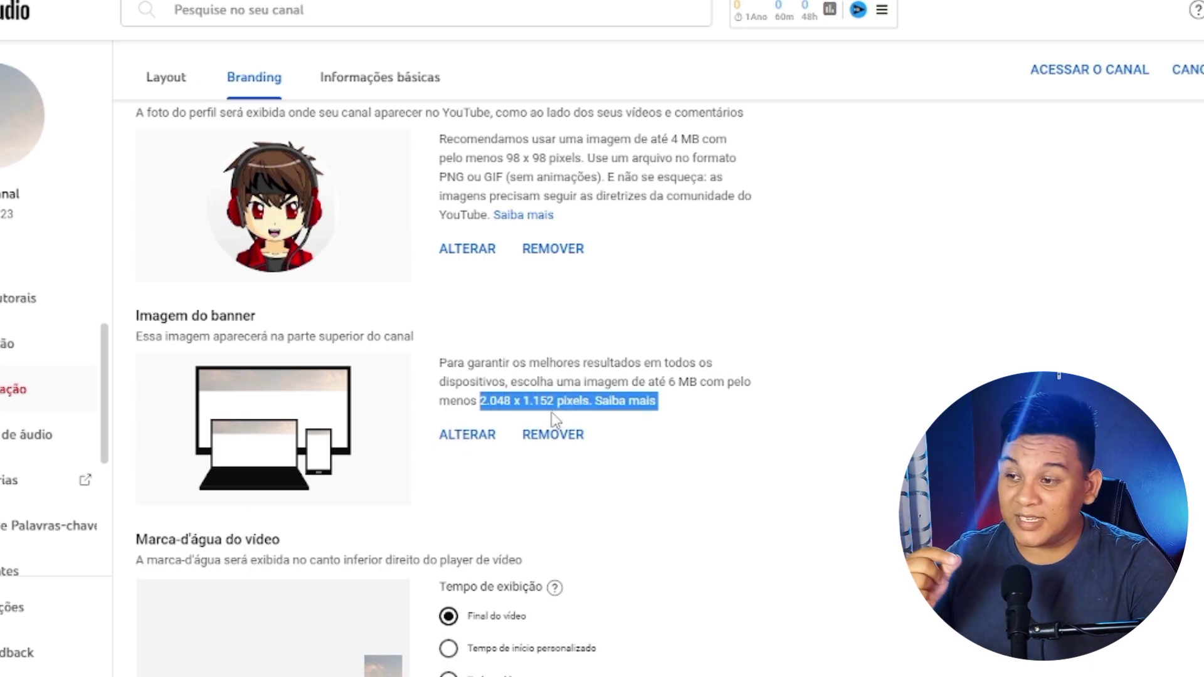
click(476, 440)
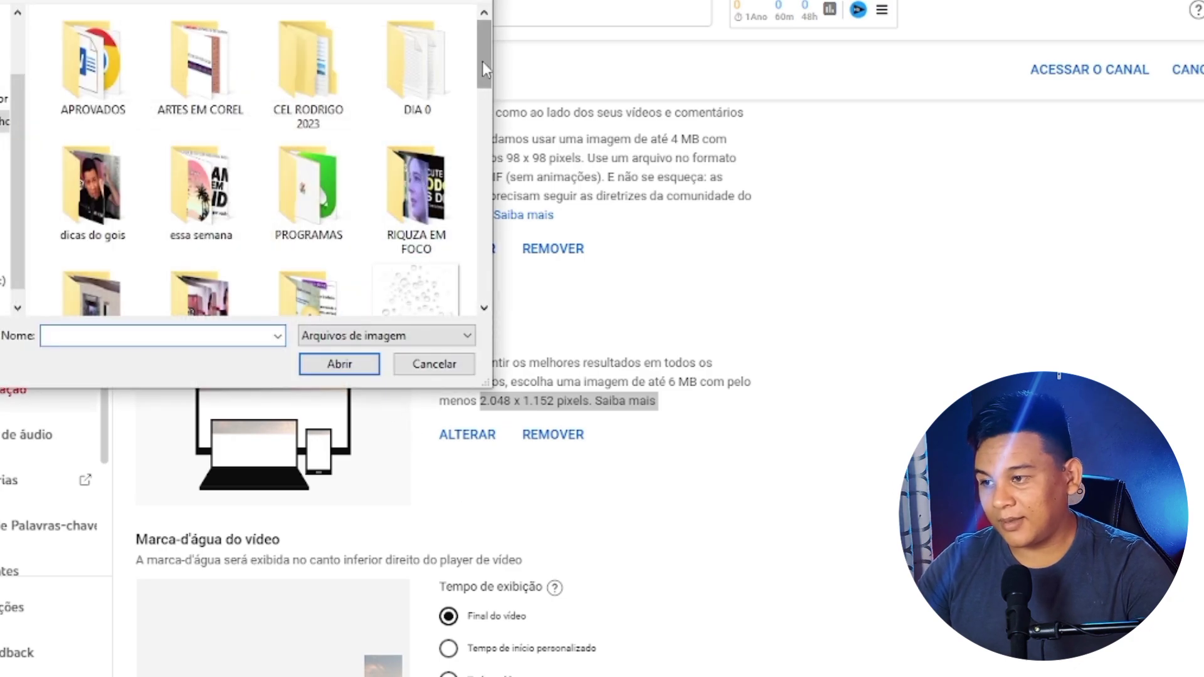
drag(483, 61, 483, 128)
click(431, 119)
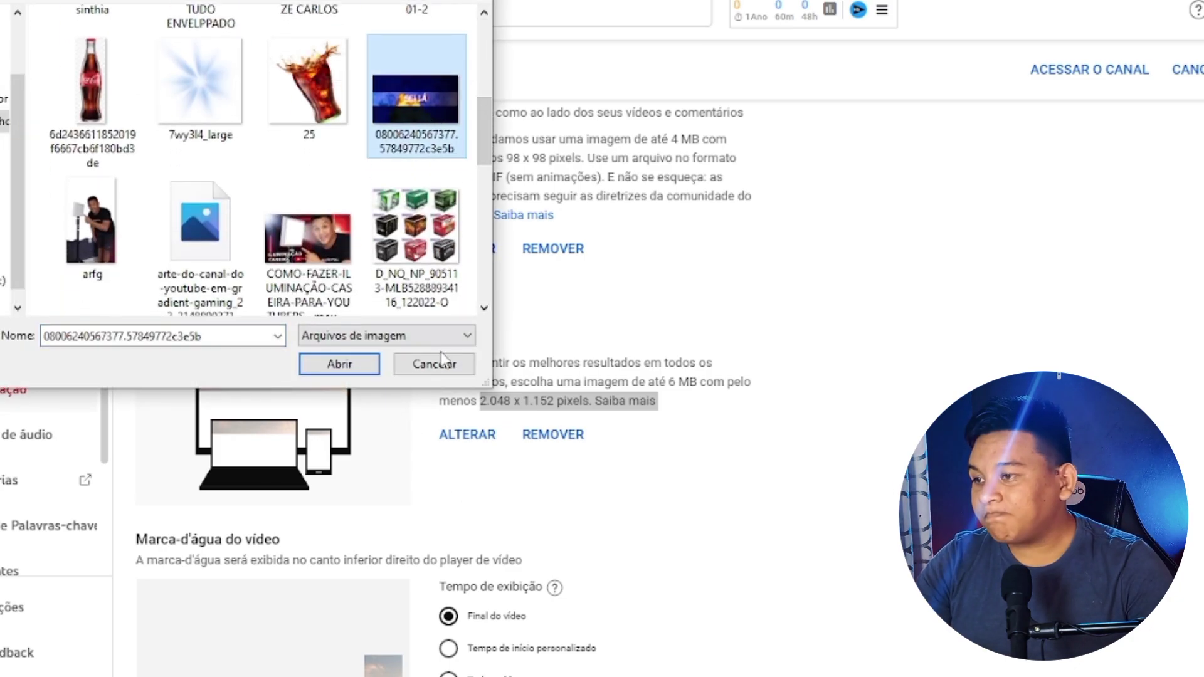
click(359, 366)
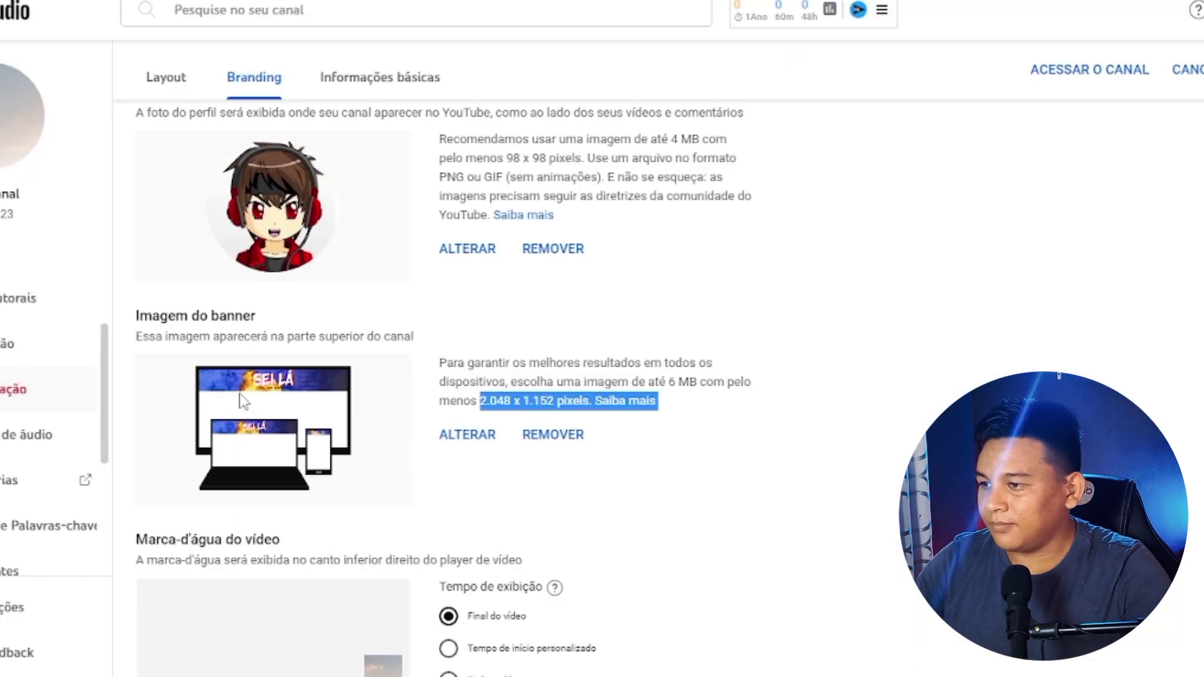
- Search Google Images for "botão inscreva-se" in a new tab and look through the subscribe-button pictures
scroll(374, 480, down, 1)
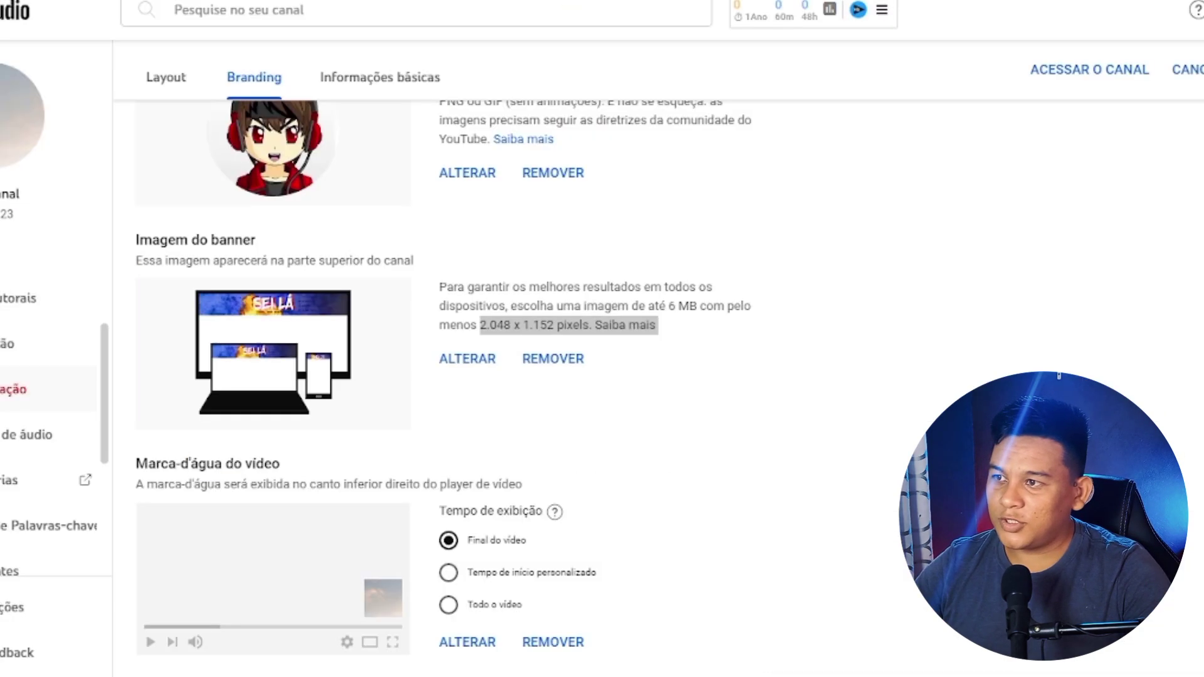
key(alt+Tab)
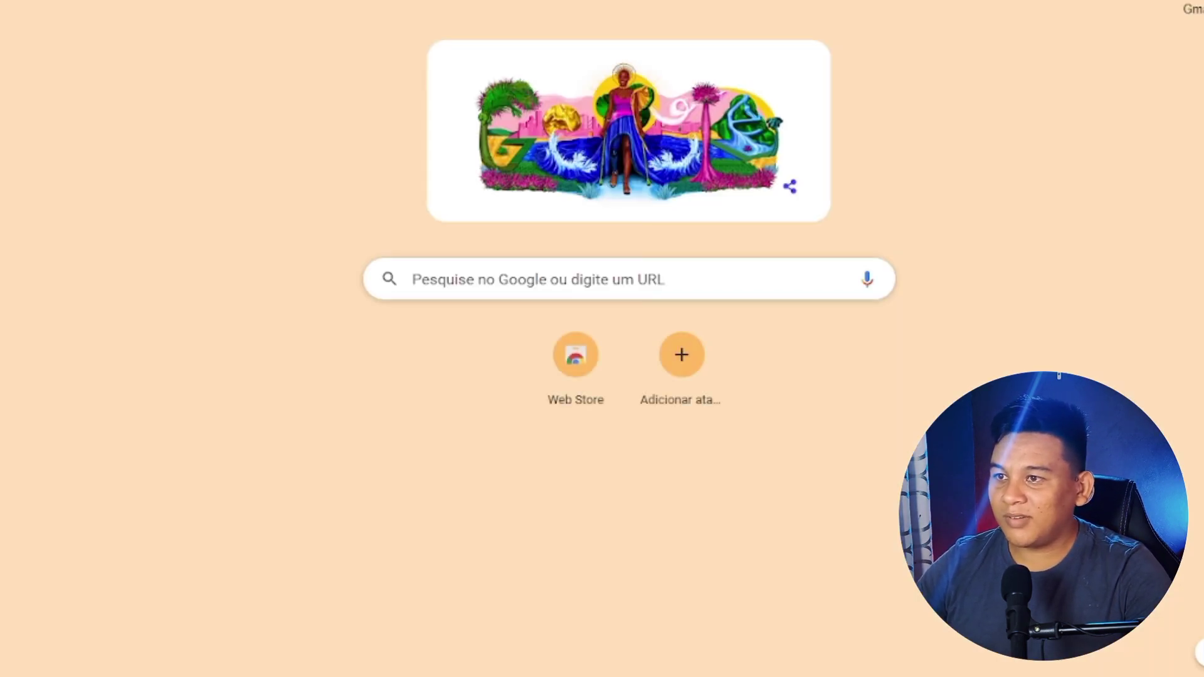
text(bot)
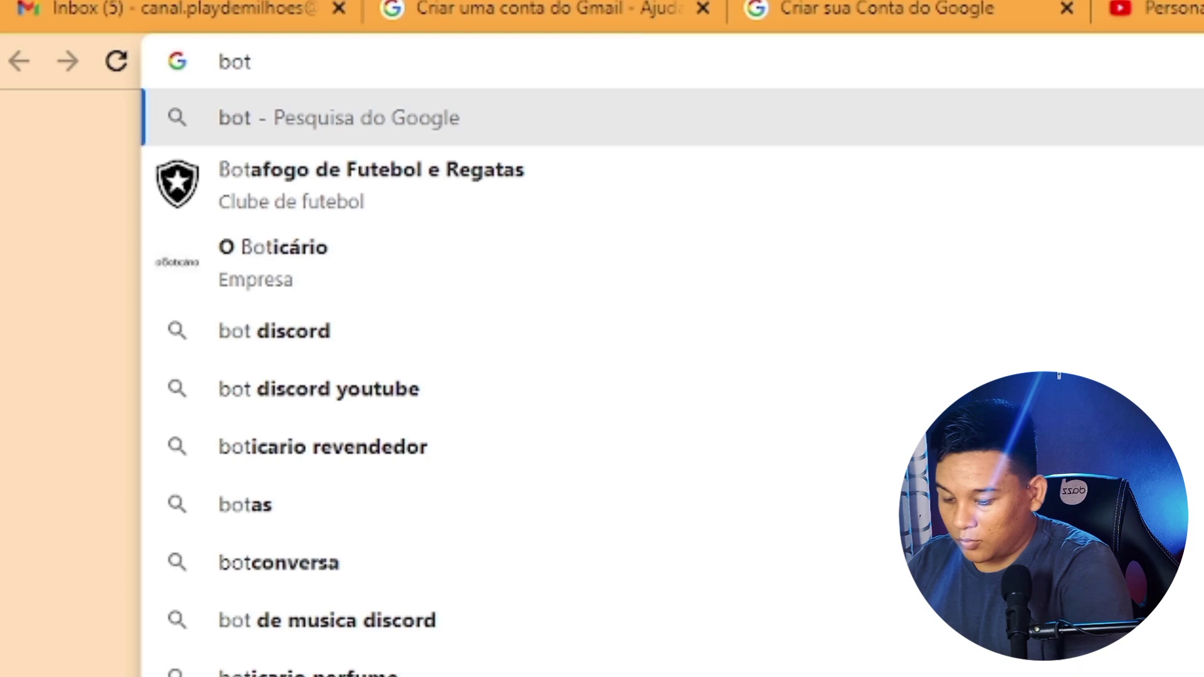
text(ão inscre)
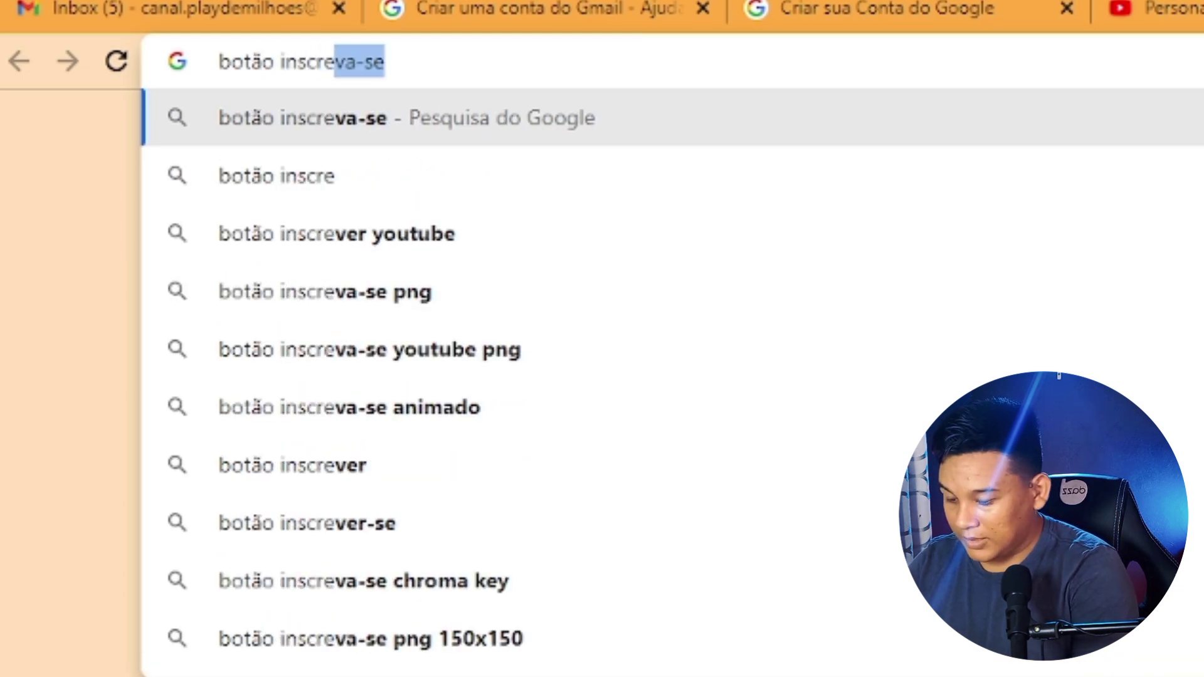
key(Return)
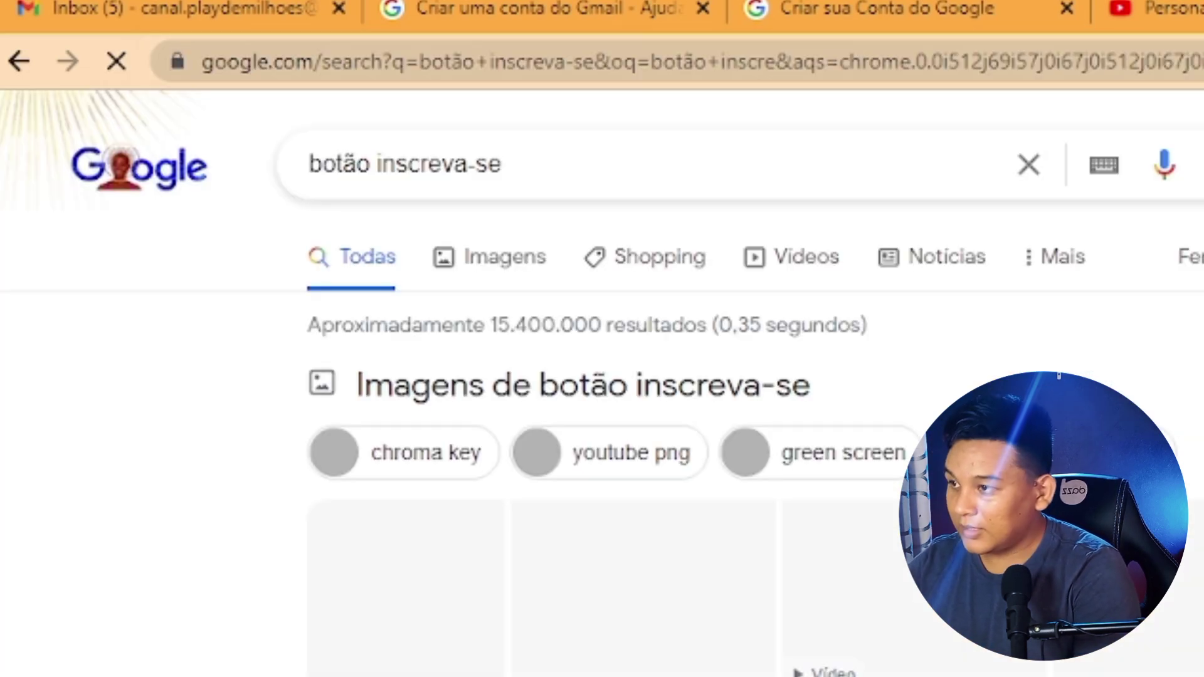
click(514, 266)
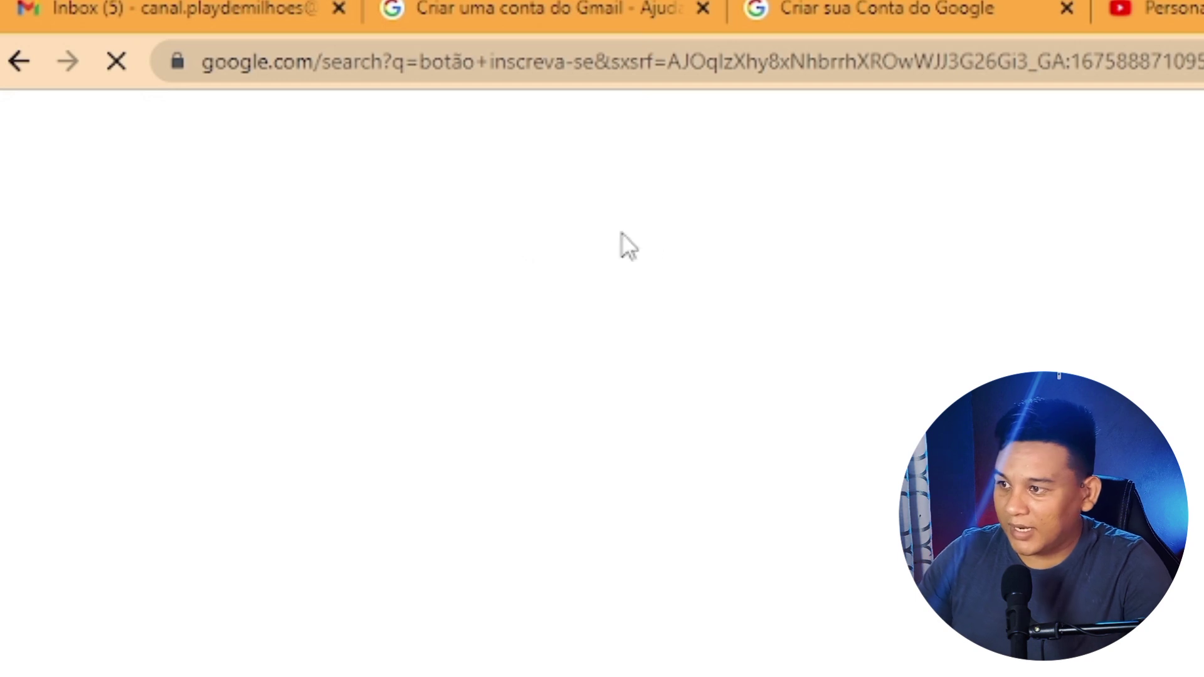
scroll(866, 602, down, 3)
scroll(549, 463, down, 10)
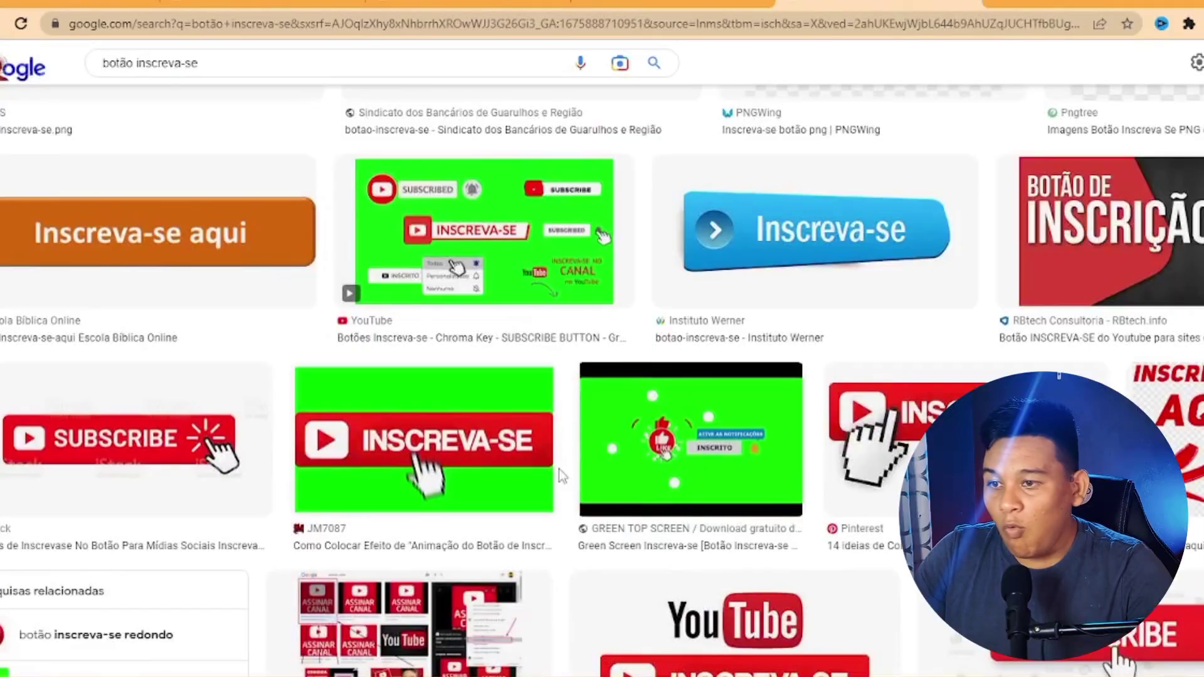
scroll(549, 462, up, 5)
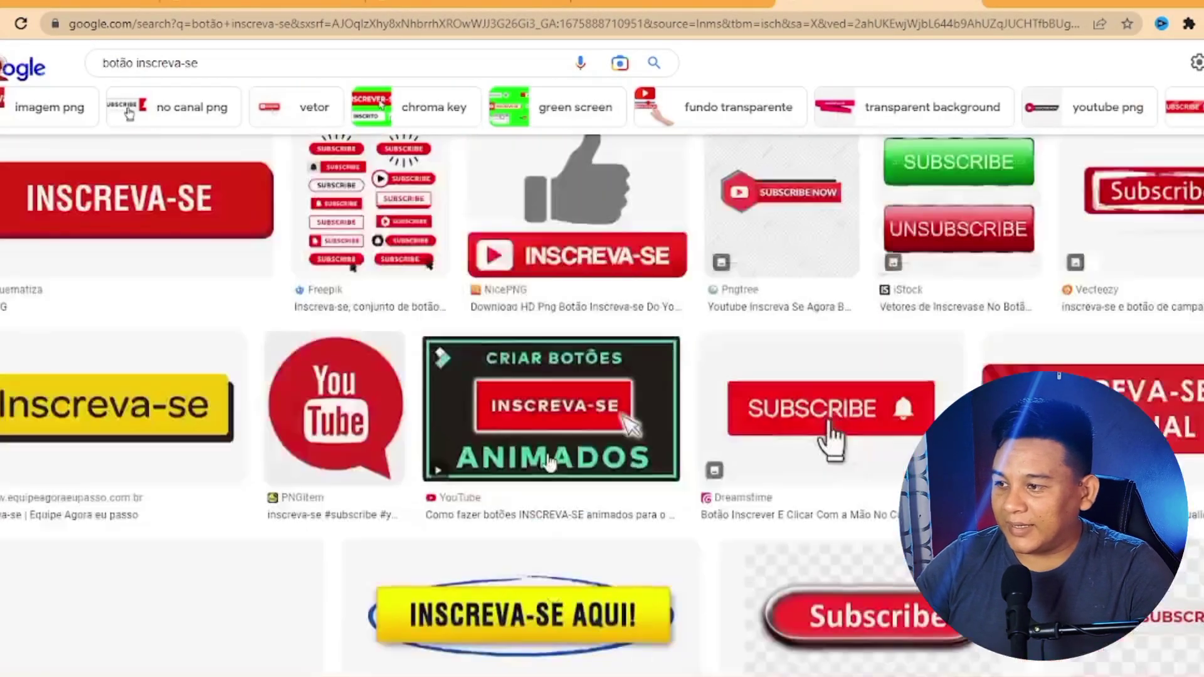
- Find the red YouTube play-button picture from PNG Egg and save it as a PNG image in the Área de Trabalho folder
scroll(549, 462, down, 8)
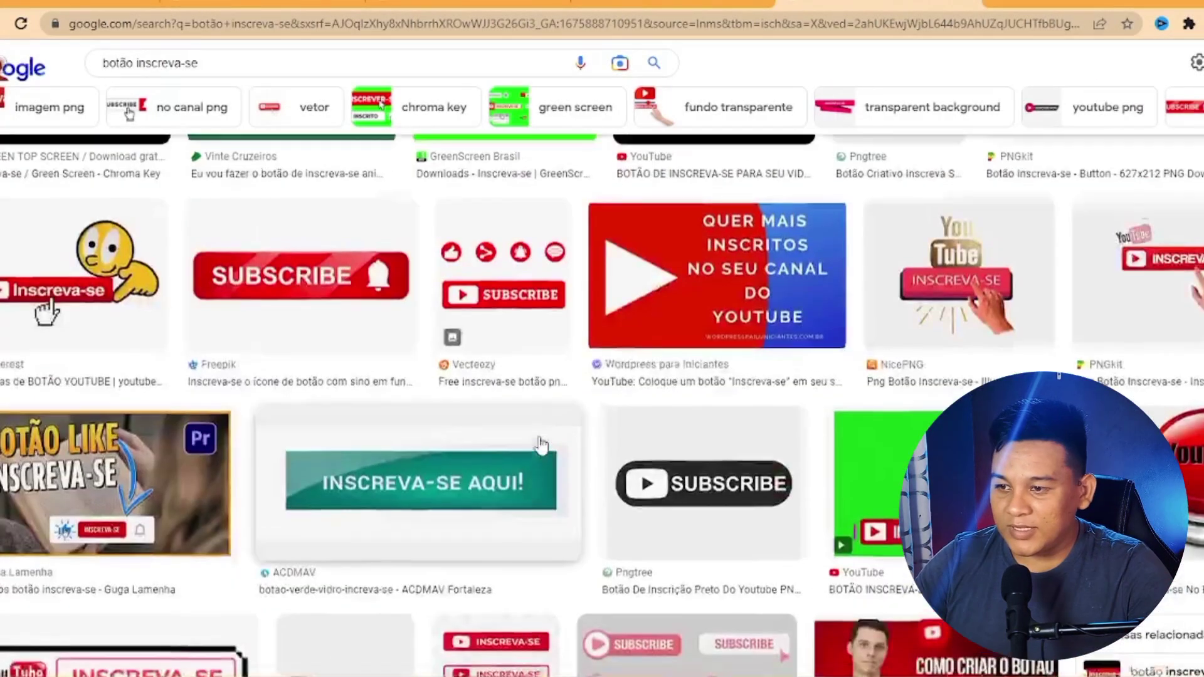
click(478, 384)
click(1008, 303)
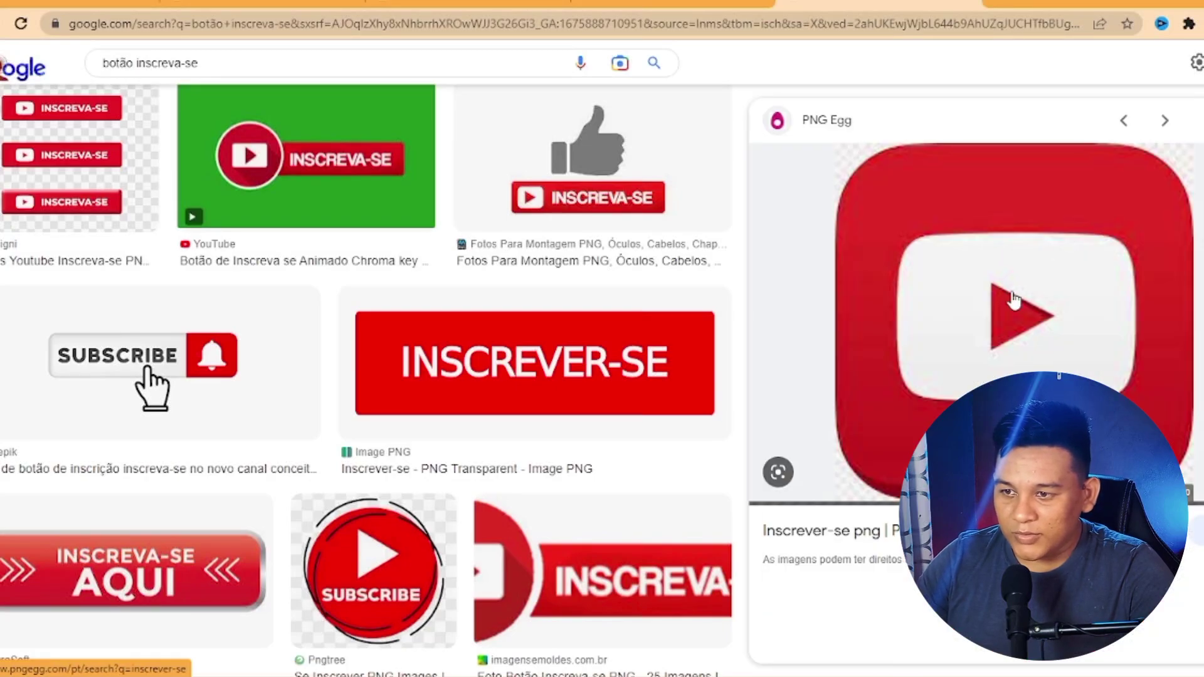
right_click(973, 295)
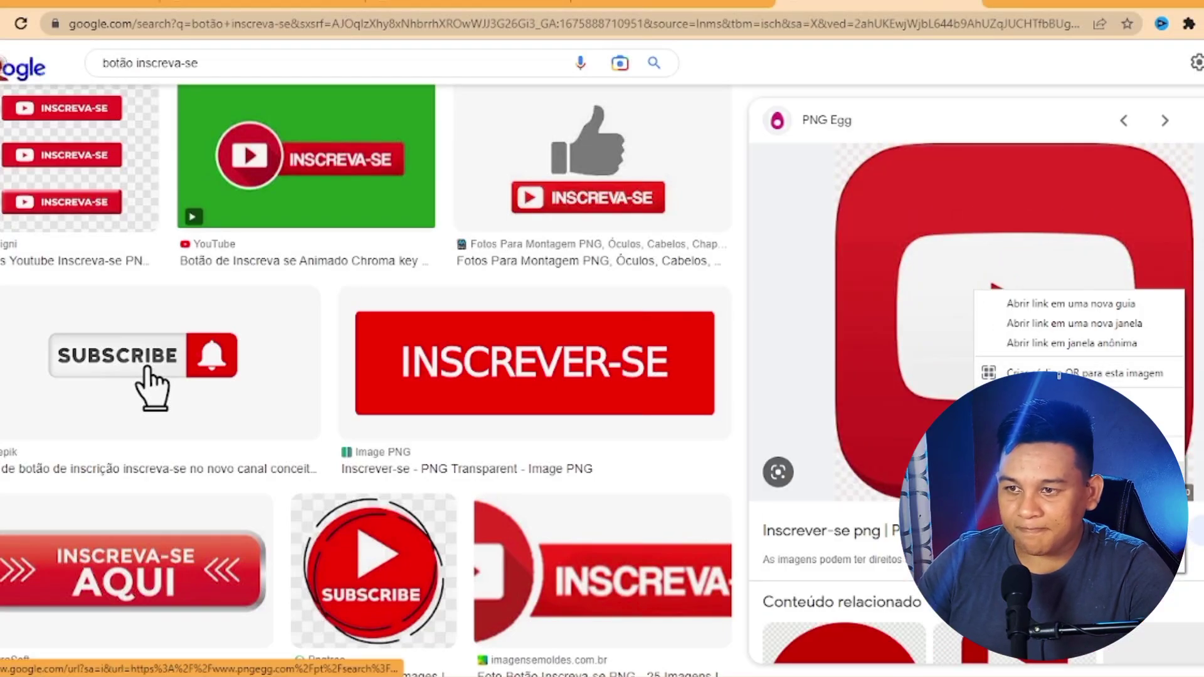
click(1028, 467)
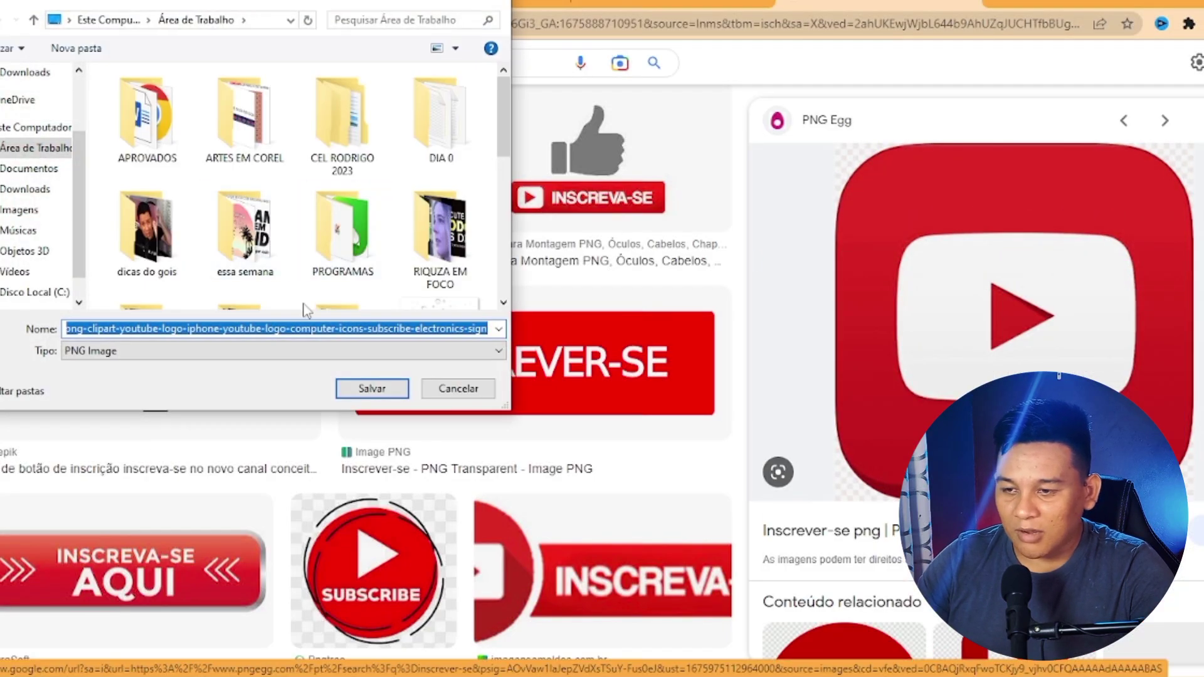
click(370, 387)
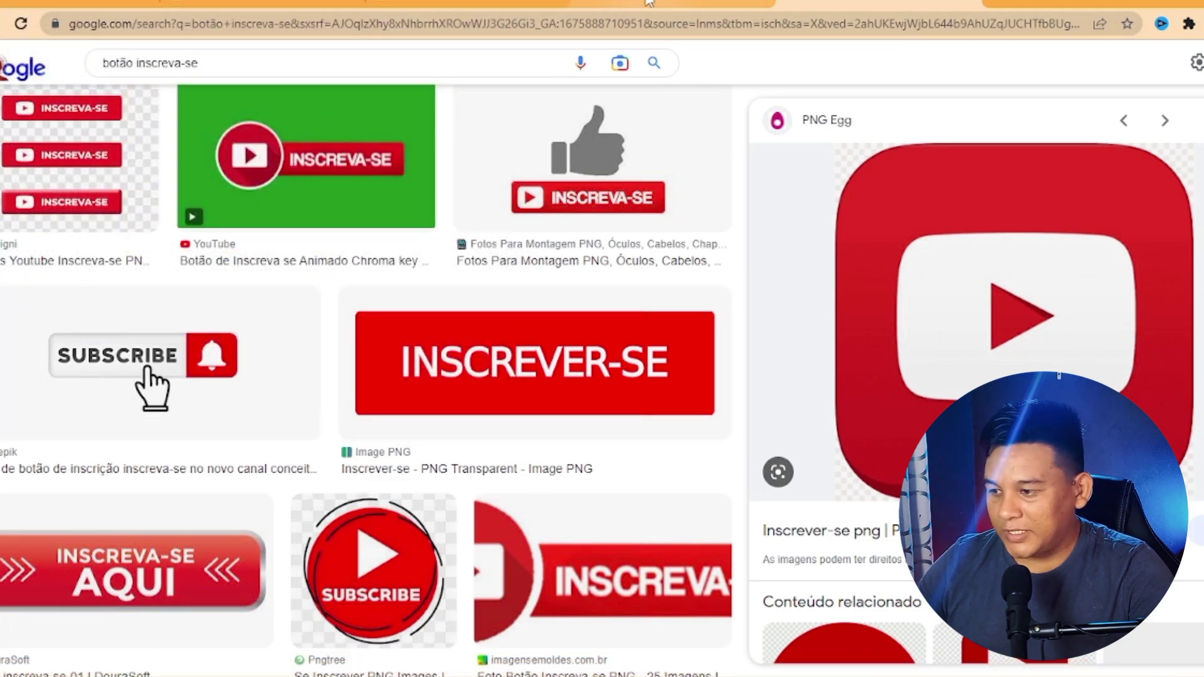
- Return to the channel's Branding settings and upload the saved YouTube play-button PNG as the video watermark
click(687, 7)
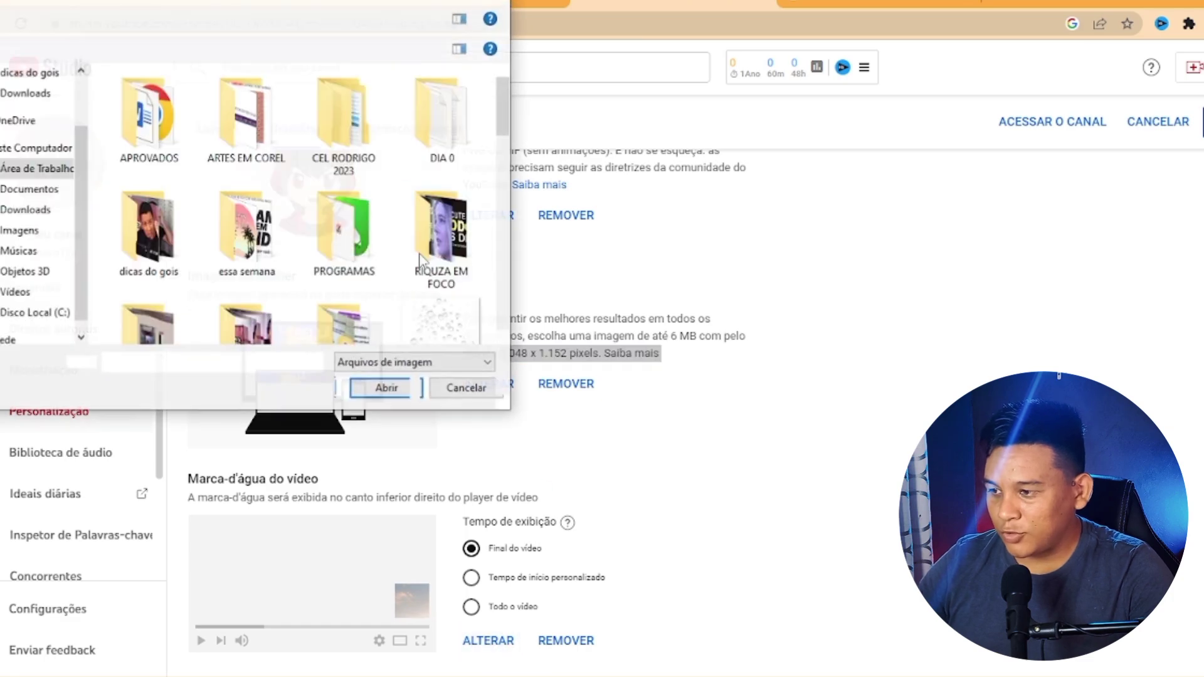
drag(500, 201, 497, 298)
click(151, 248)
click(339, 390)
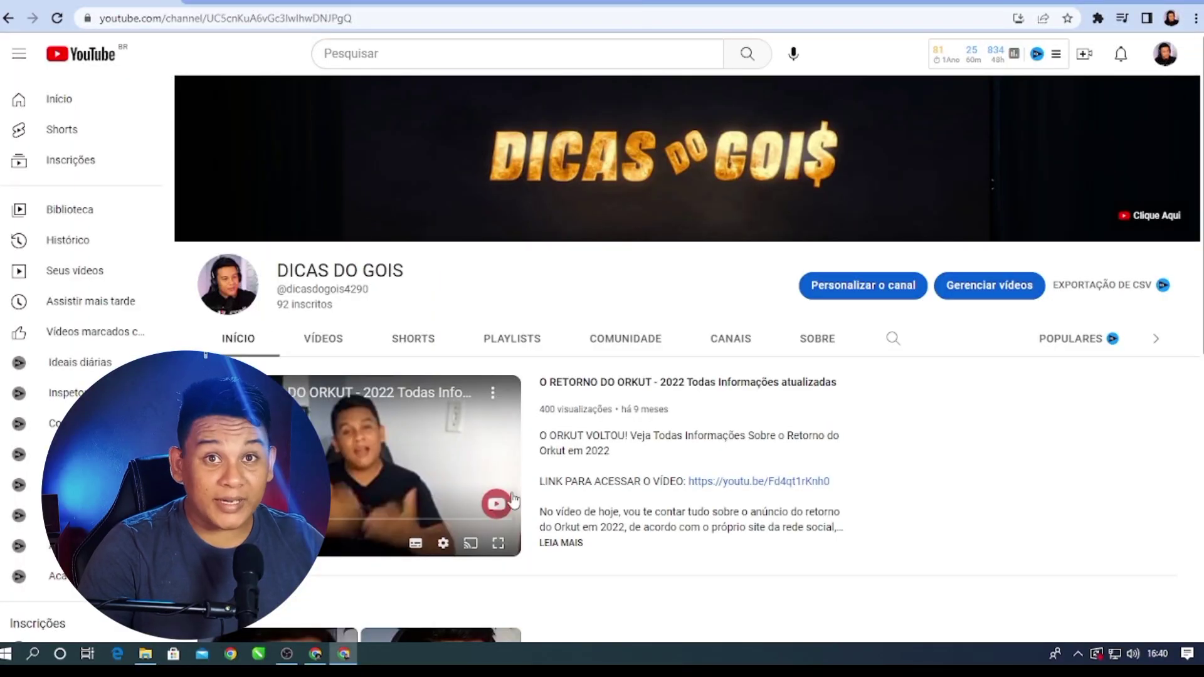
- View the example channel's featured video in full screen and examine how its watermark offers the subscribe option
click(497, 543)
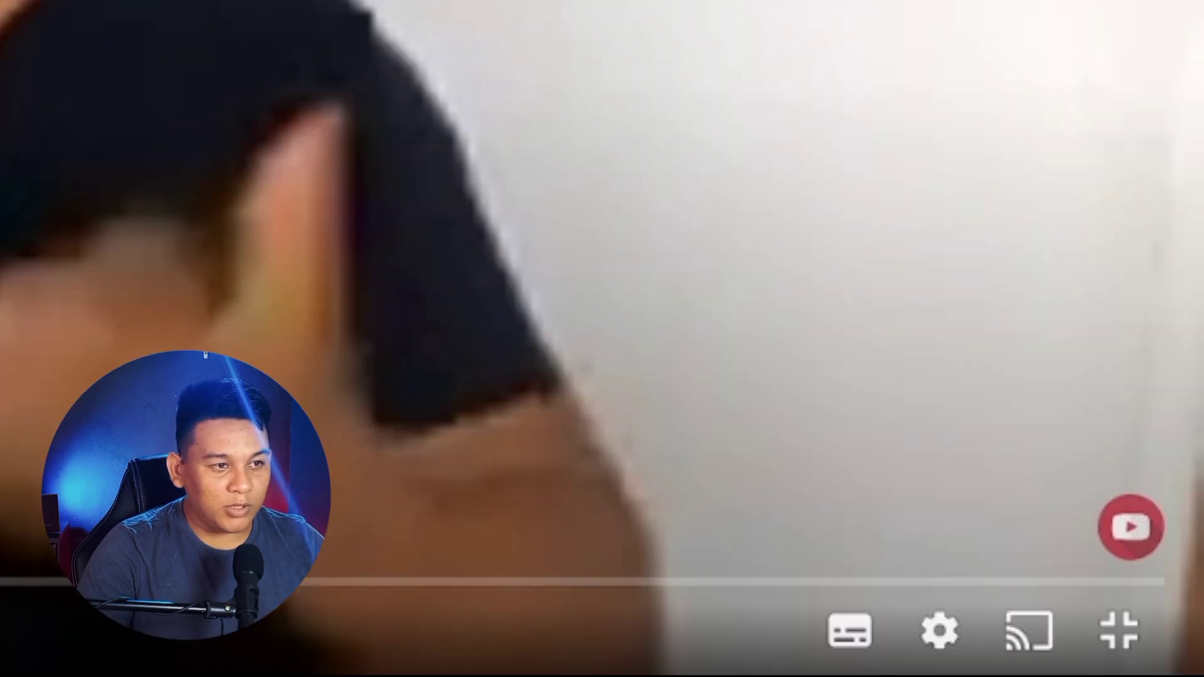
mouse_move(1135, 527)
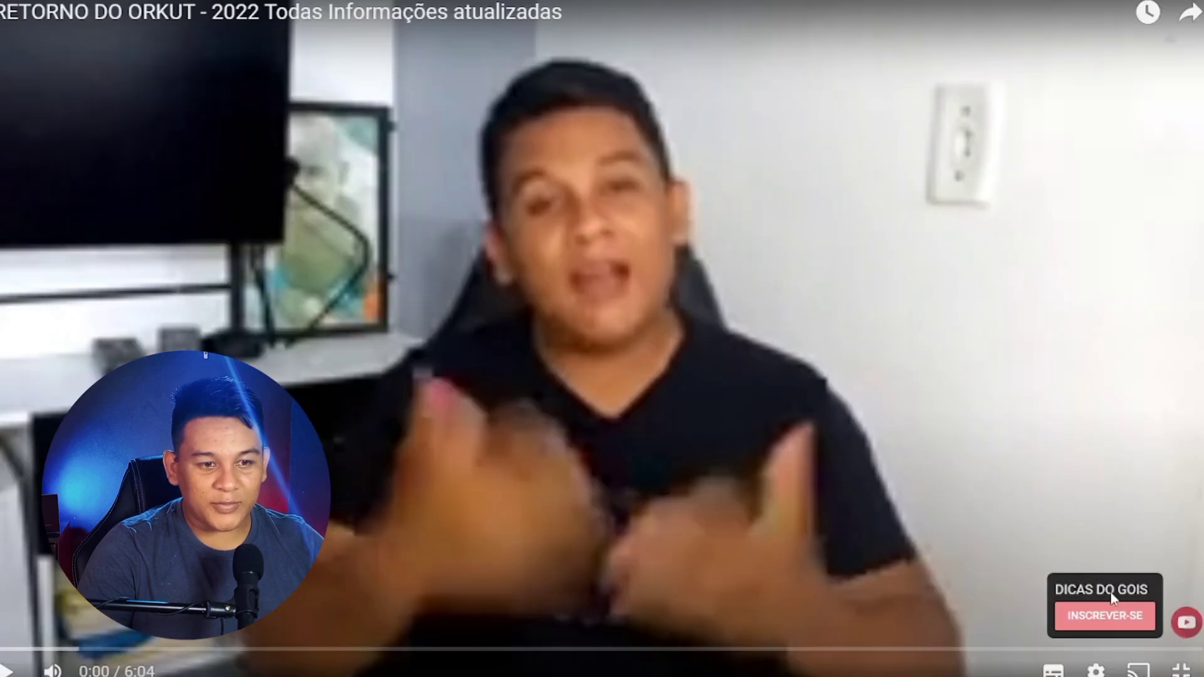
key(Escape)
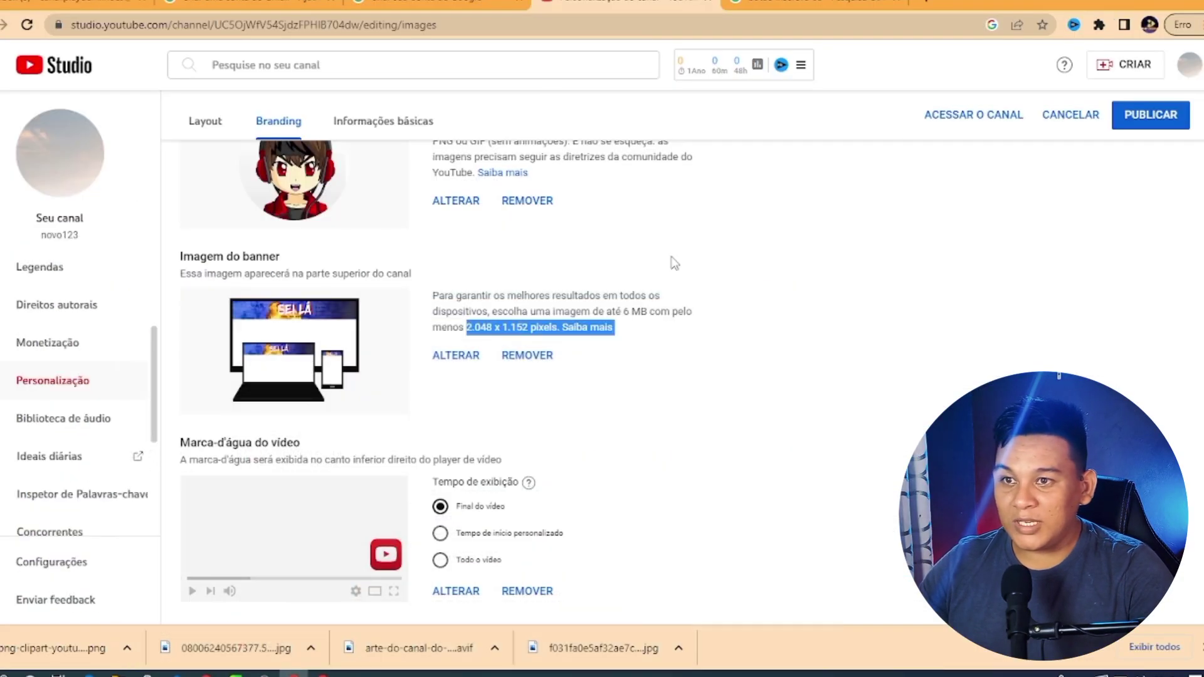
- Open the channel's basic information (Informações básicas) and change the channel name to "SEI LÁ"
click(871, 341)
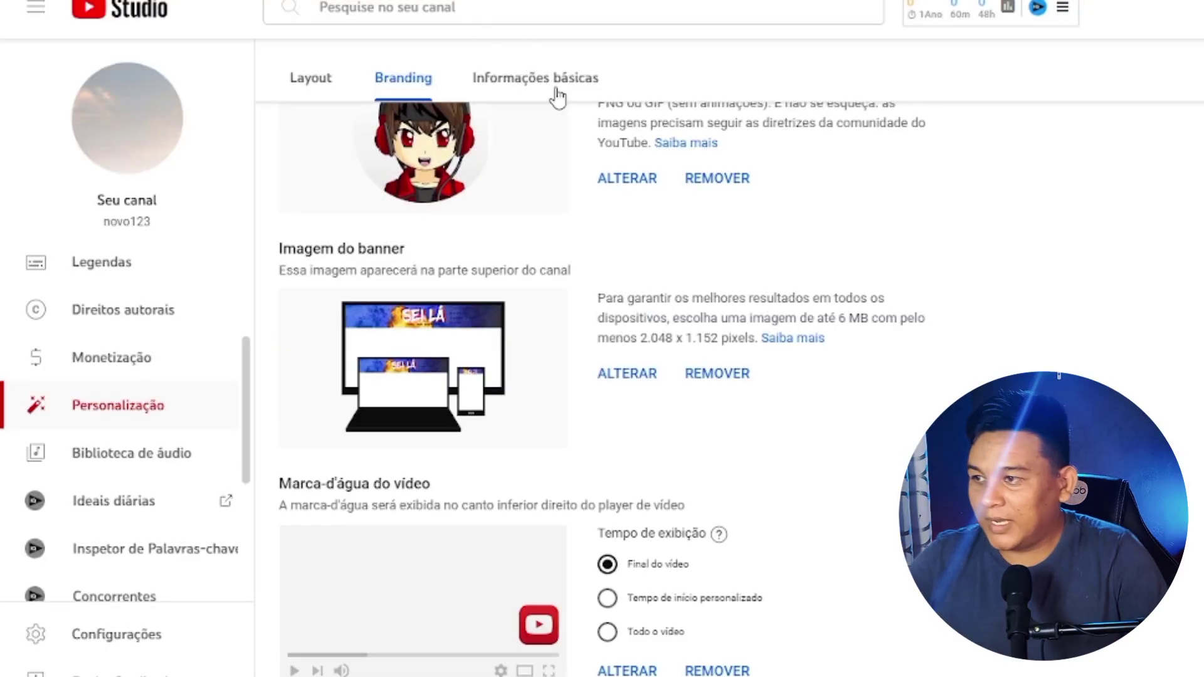
click(554, 94)
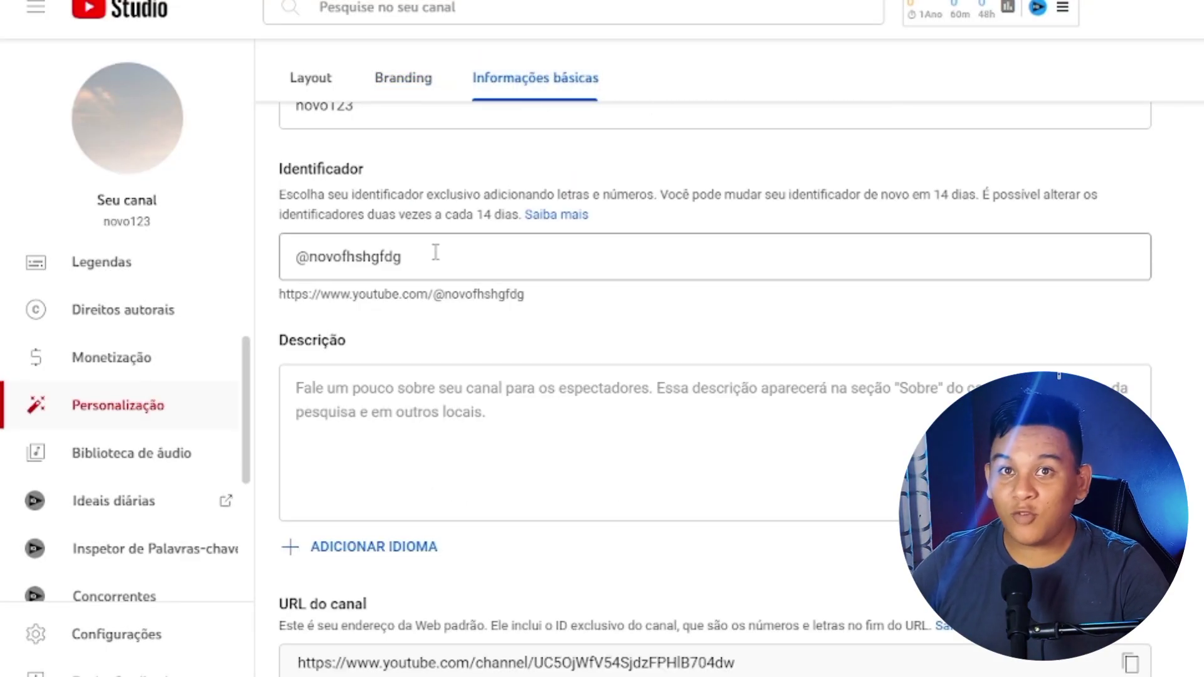
scroll(437, 263, up, 1)
scroll(437, 263, up, 2)
drag(379, 295, 236, 291)
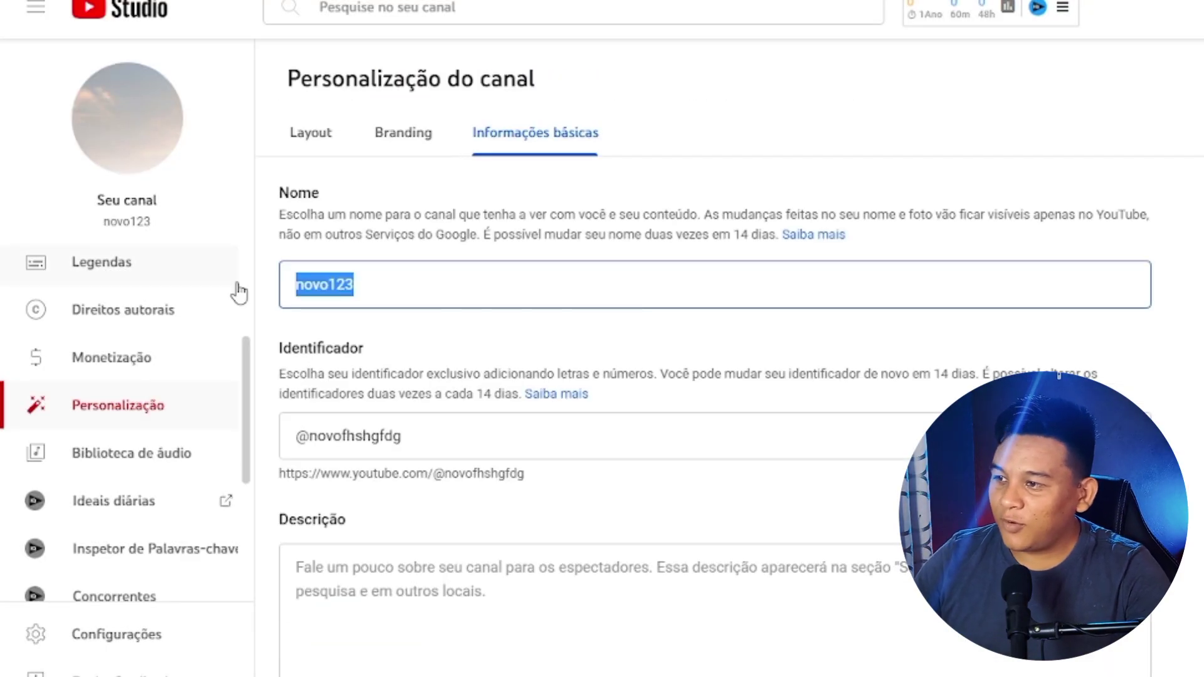
text(SEI LÁ)
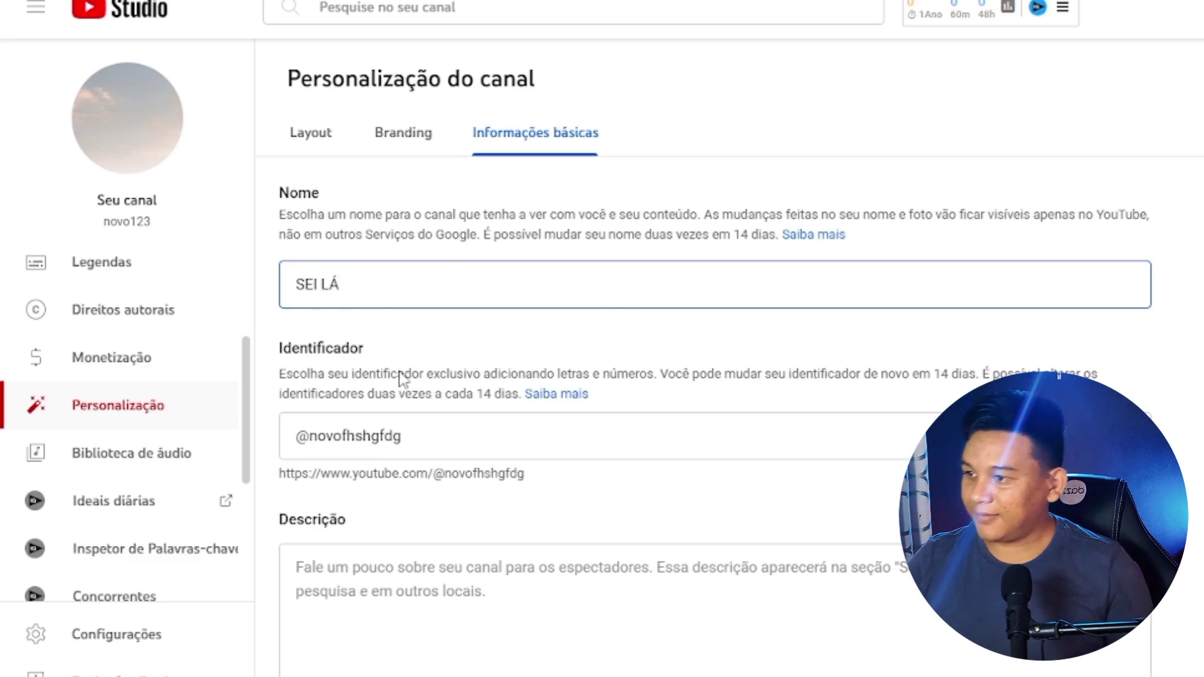
drag(417, 435, 316, 447)
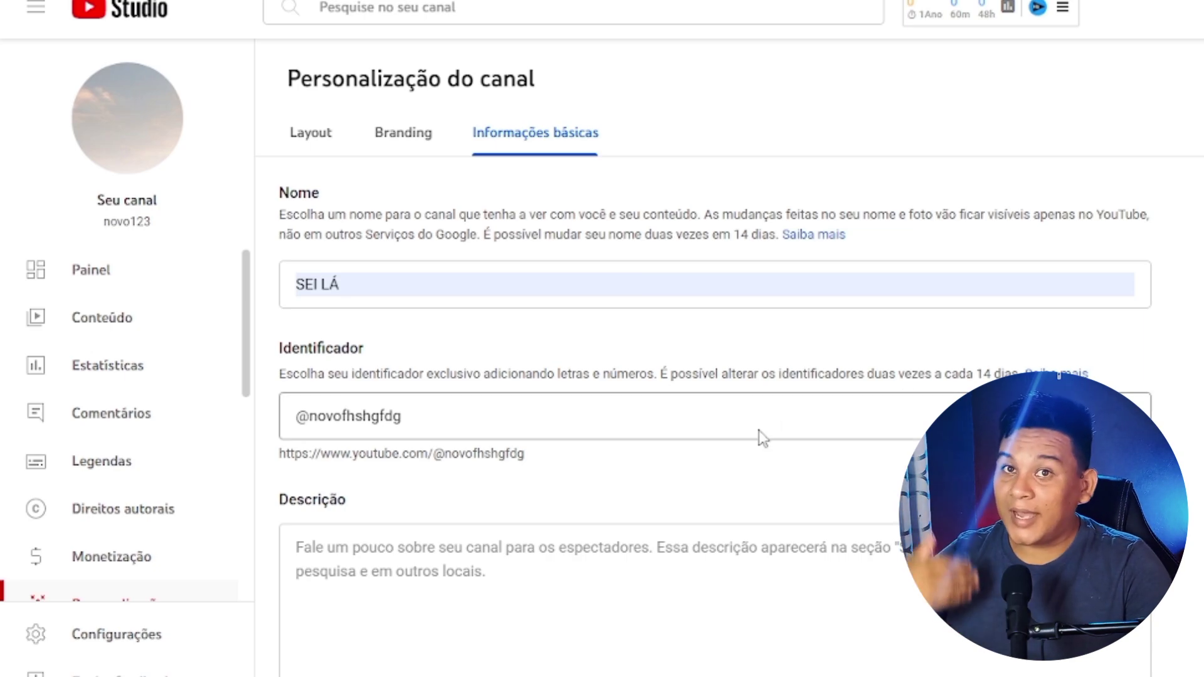
- Write the channel description "aqui nesse canal vamos jogar juntos" in the basic information
scroll(368, 526, down, 2)
click(368, 467)
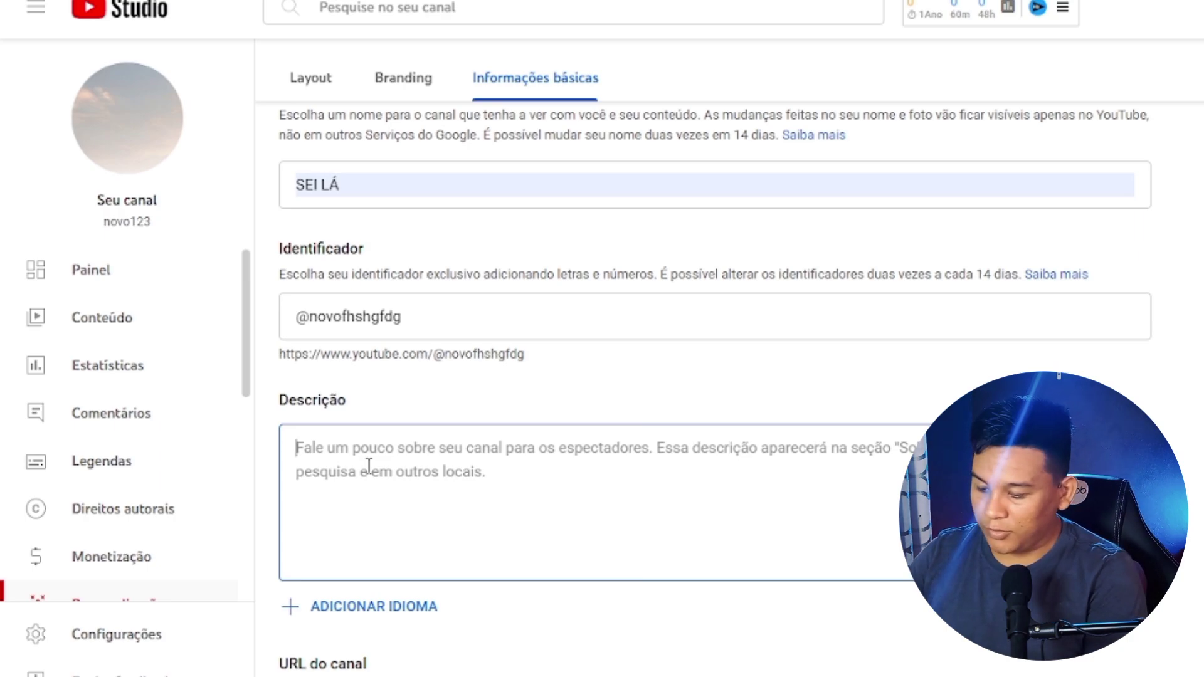
text(esse canal)
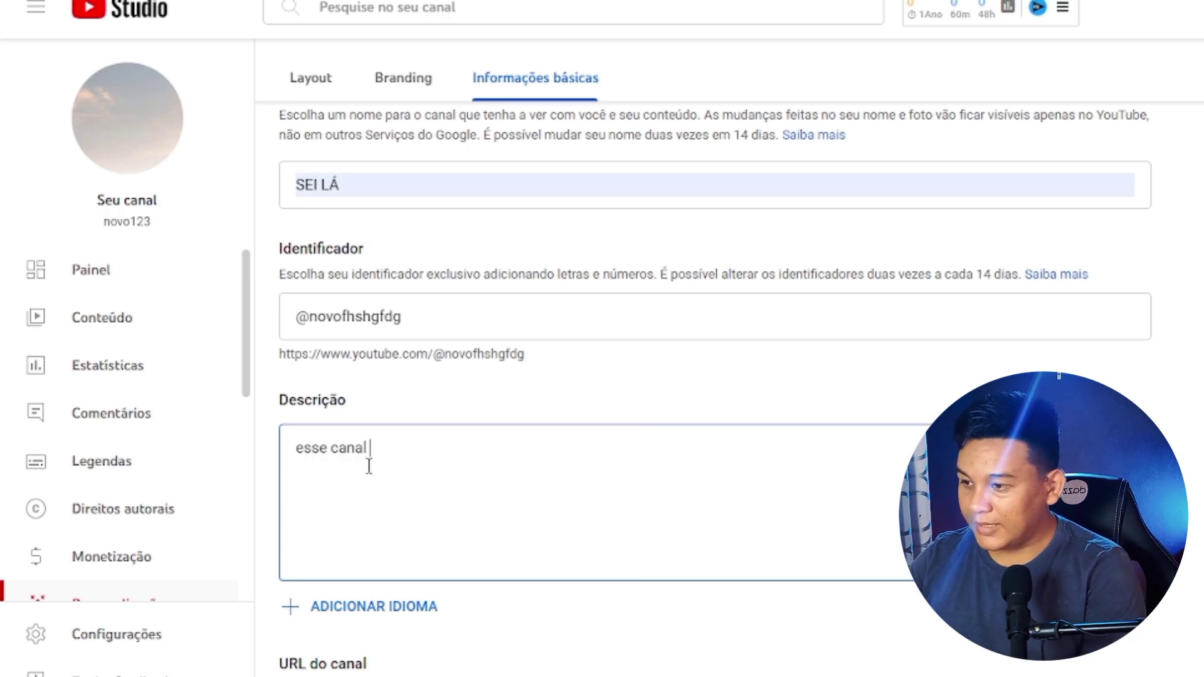
key(BackSpace)
key(BackSpace)
key(BackSpace)
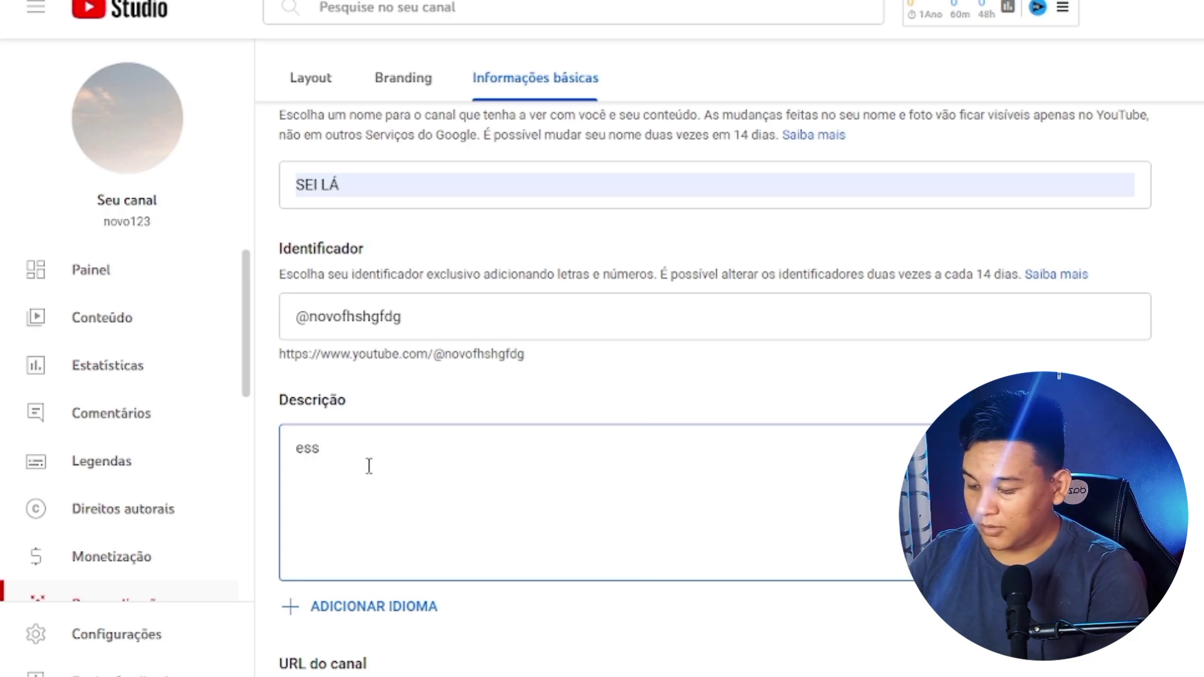
key(BackSpace)
key(BackSpace)
key(BackSpace)
text(aqui)
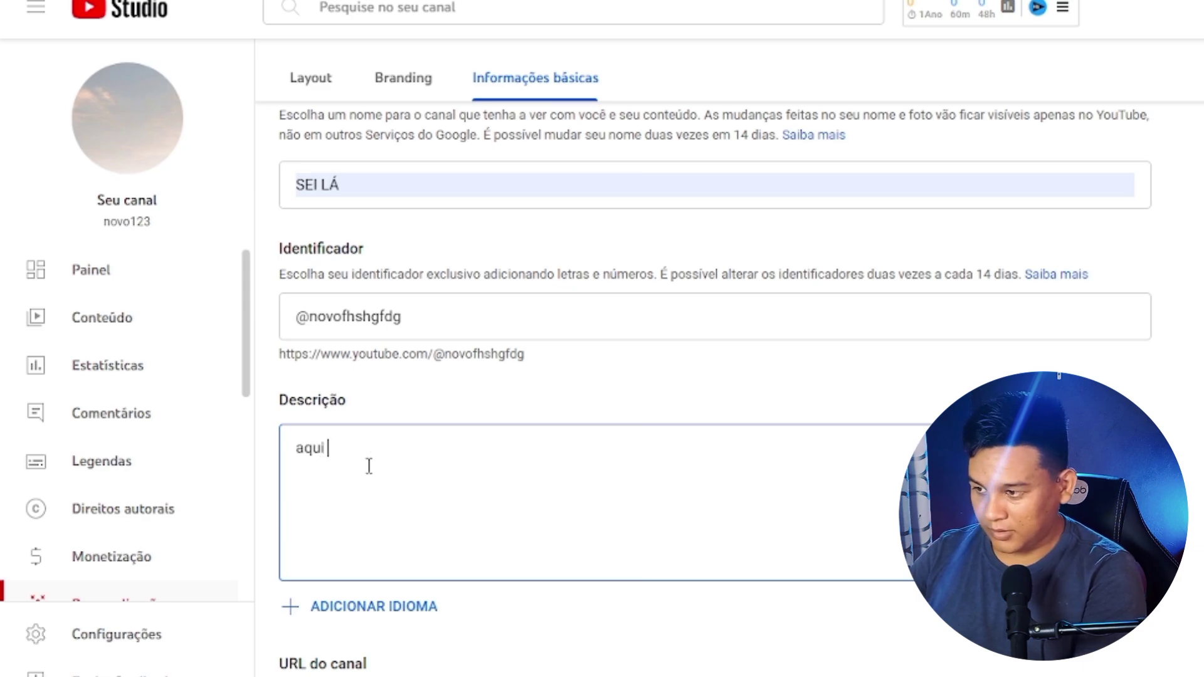
text( nesse canal )
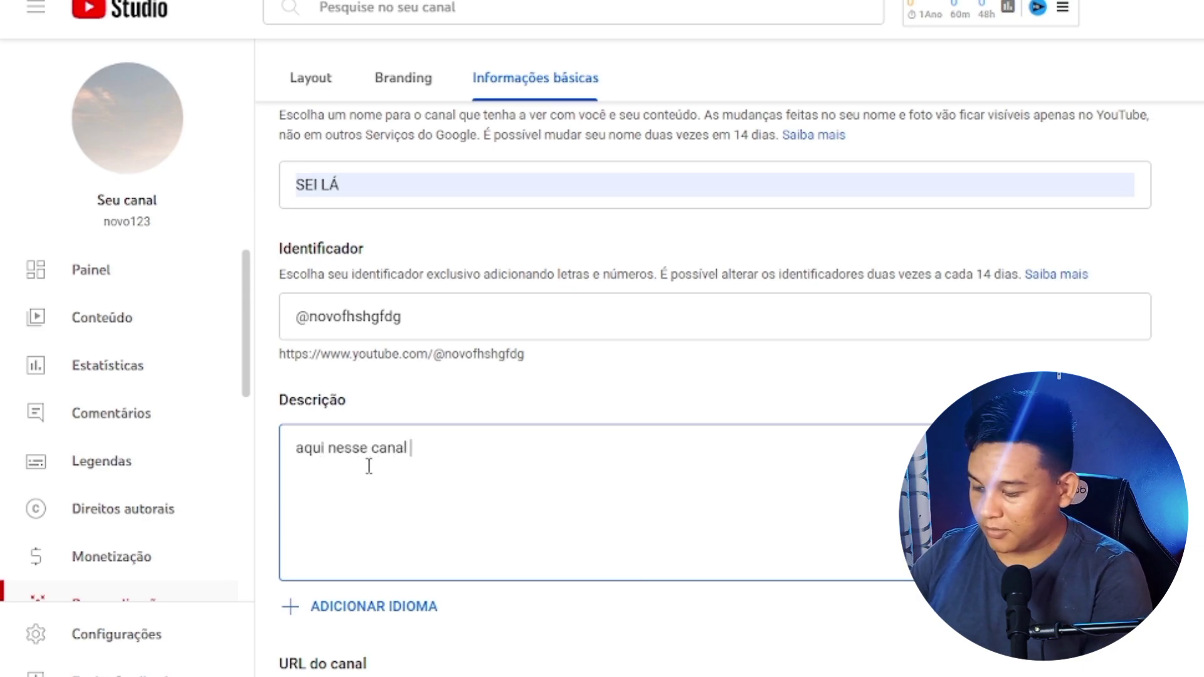
text(vamo)
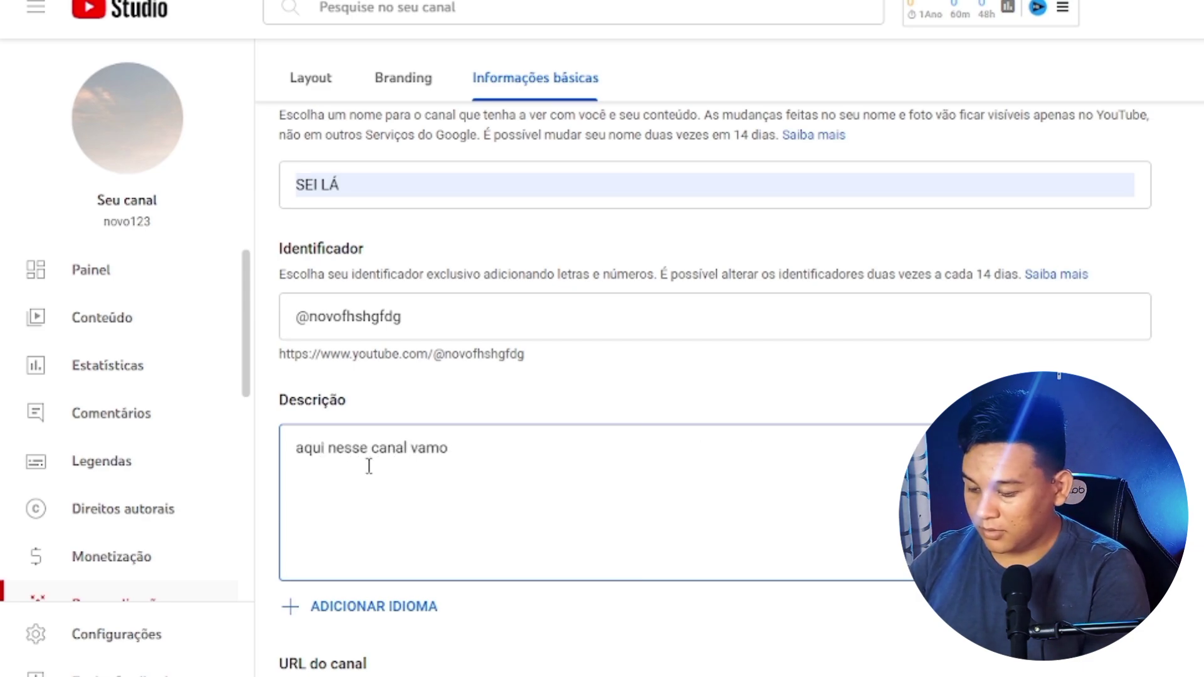
text(s )
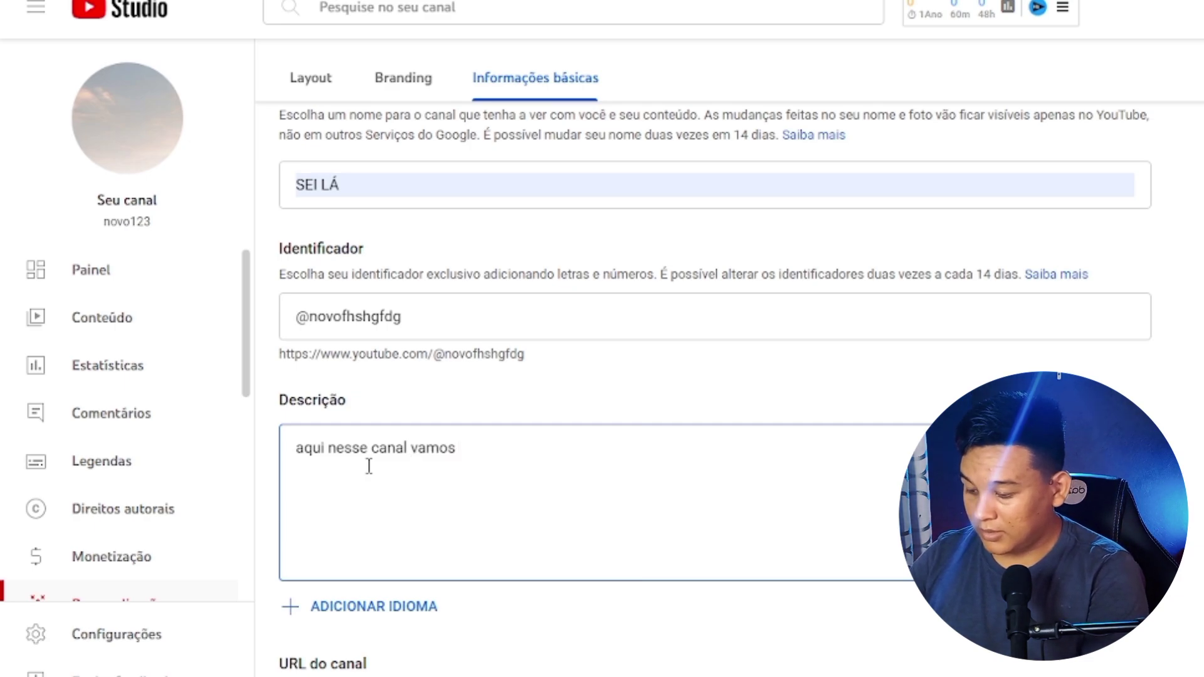
text(jogar j)
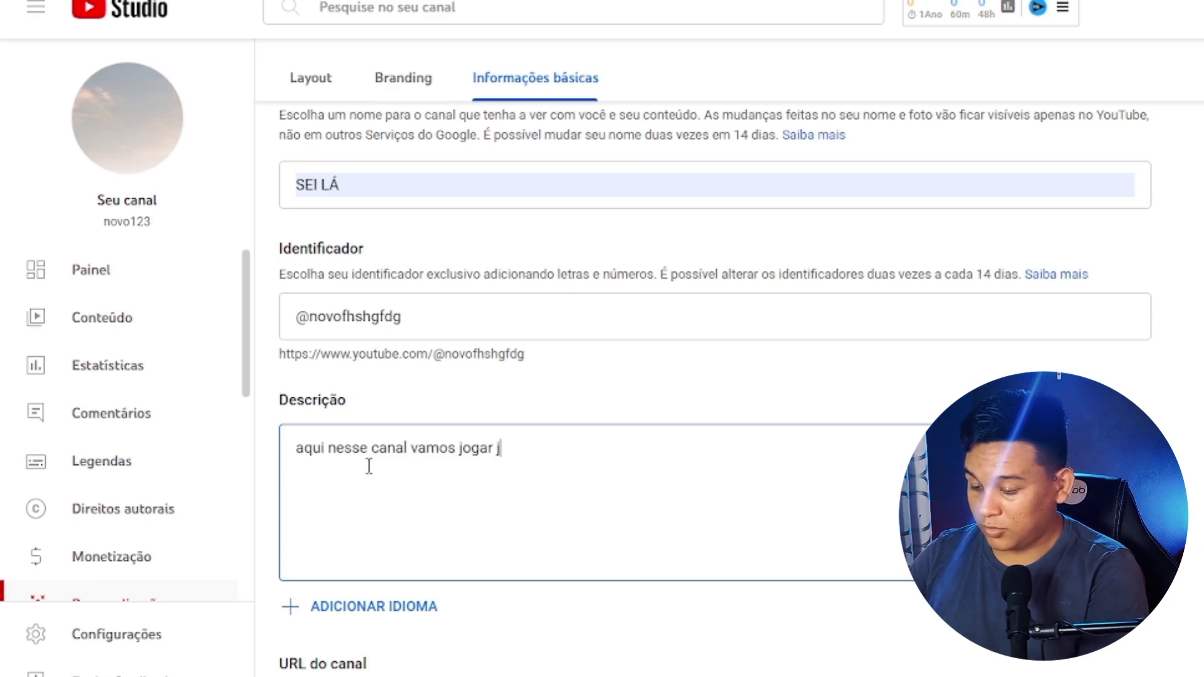
text(untos)
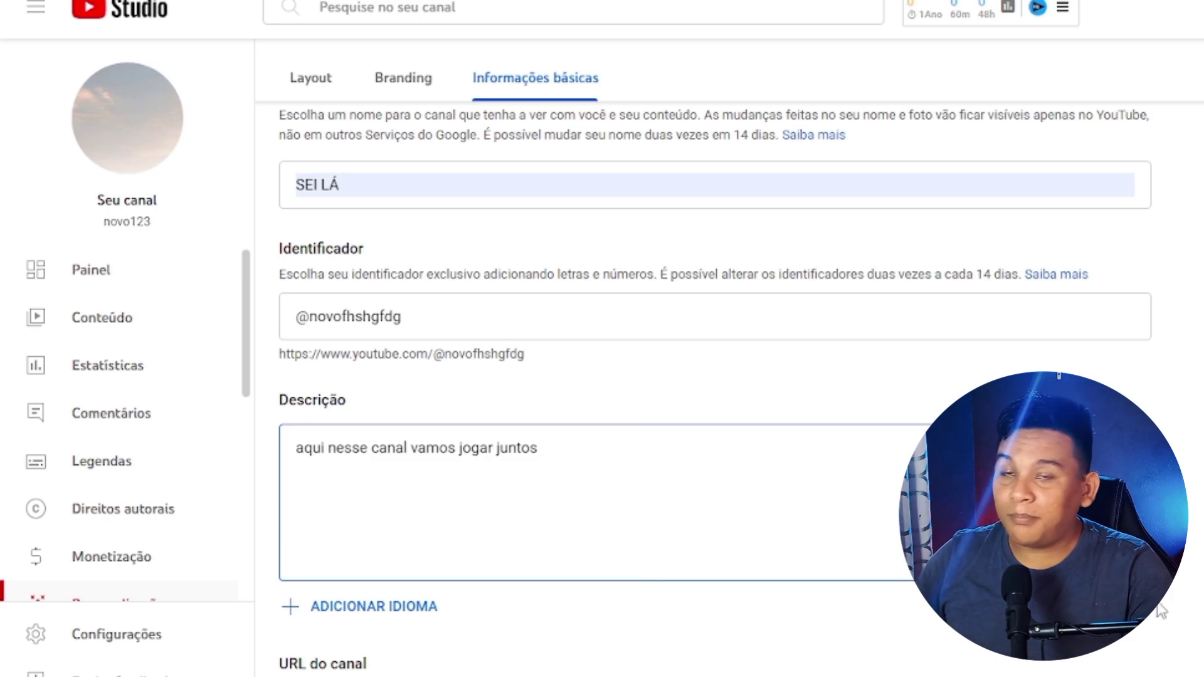
- Look over the channel URL, links and contact details sections of the basic information
scroll(1191, 536, down, 5)
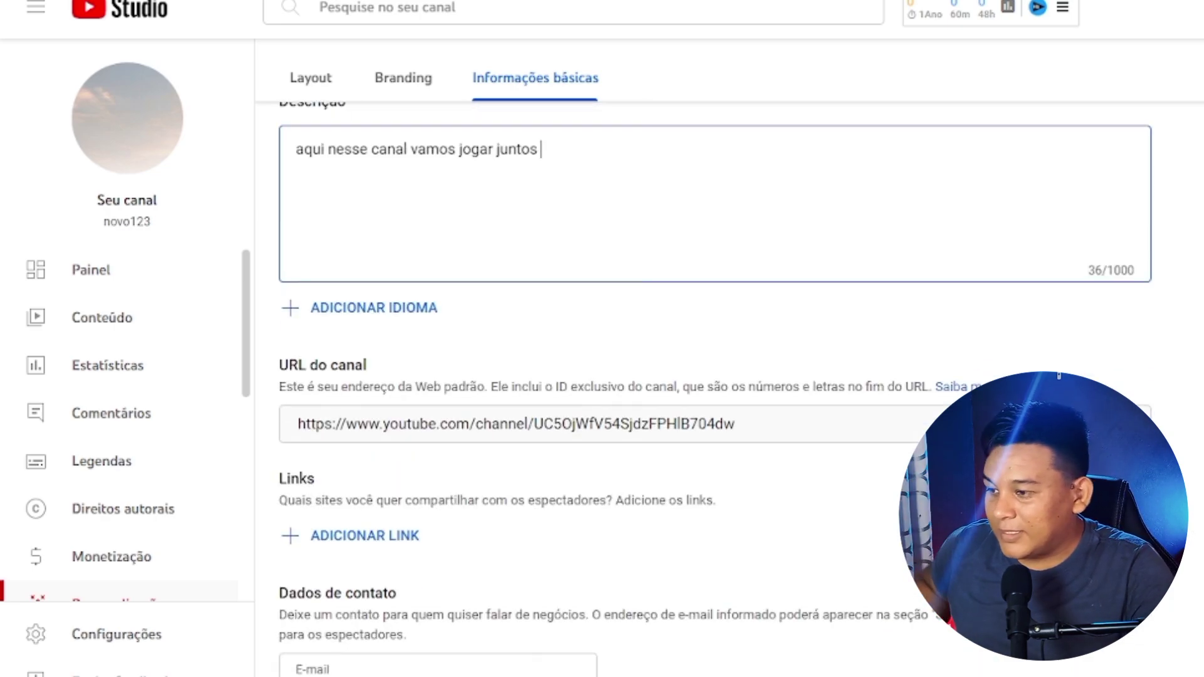
scroll(715, 389, down, 1)
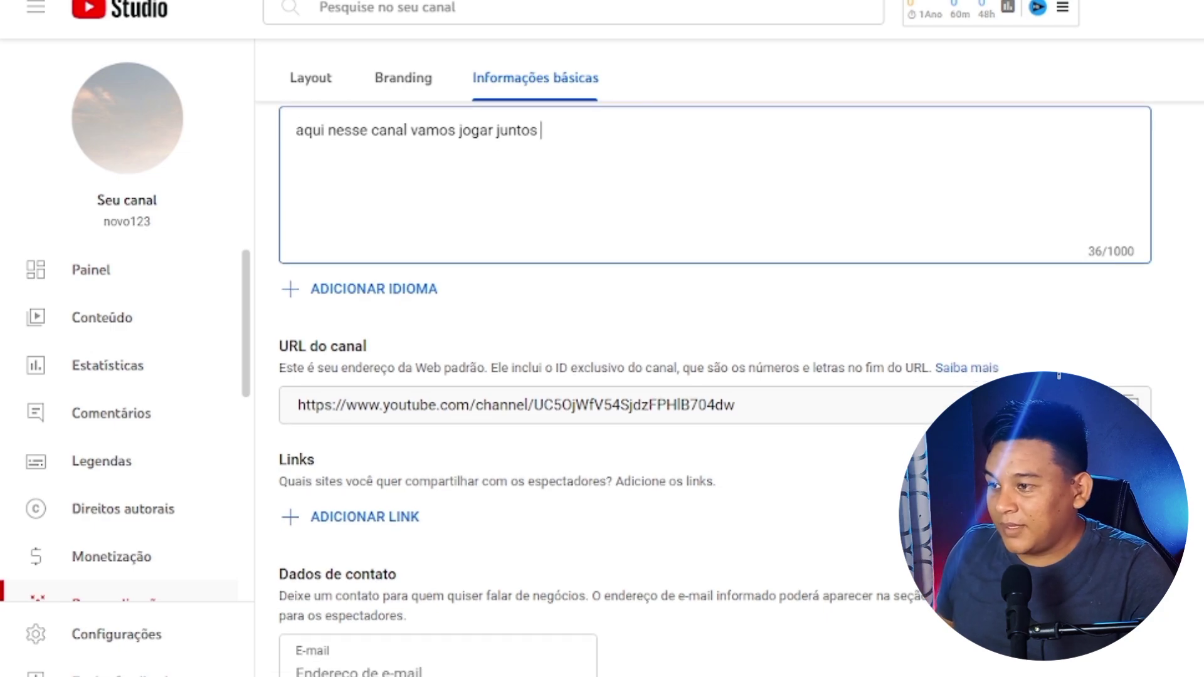
scroll(716, 389, up, 7)
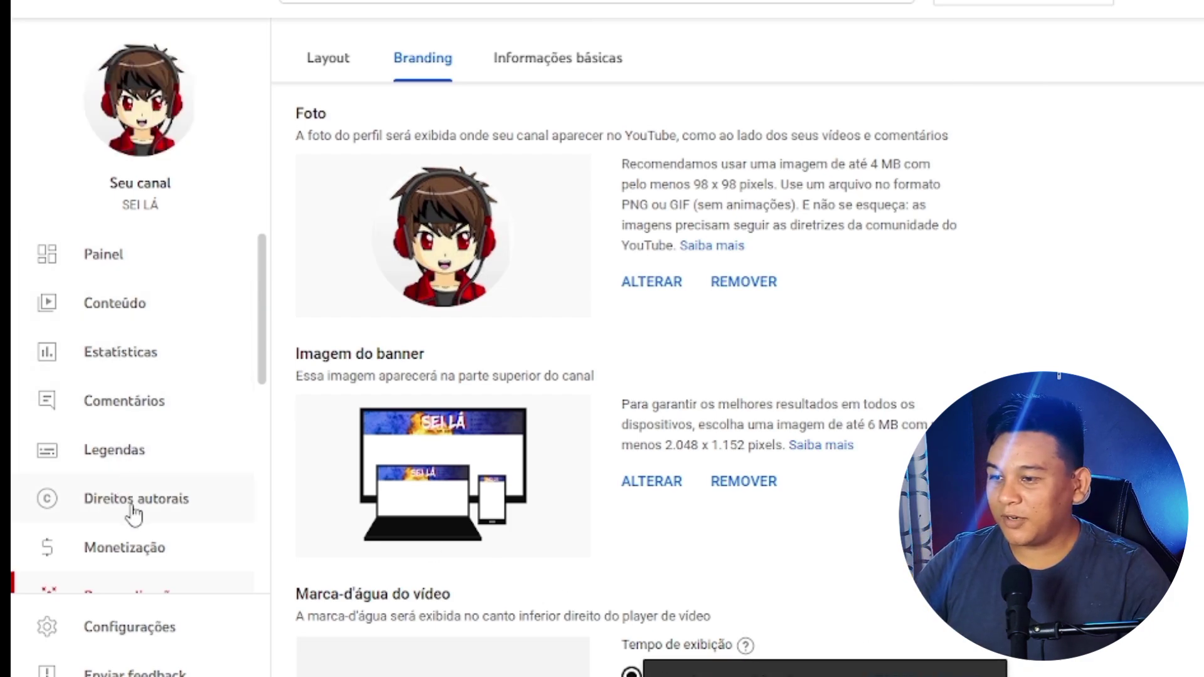
- Open the YouTube Studio settings (Configurações) and check the default currency in the Geral section
scroll(151, 419, down, 5)
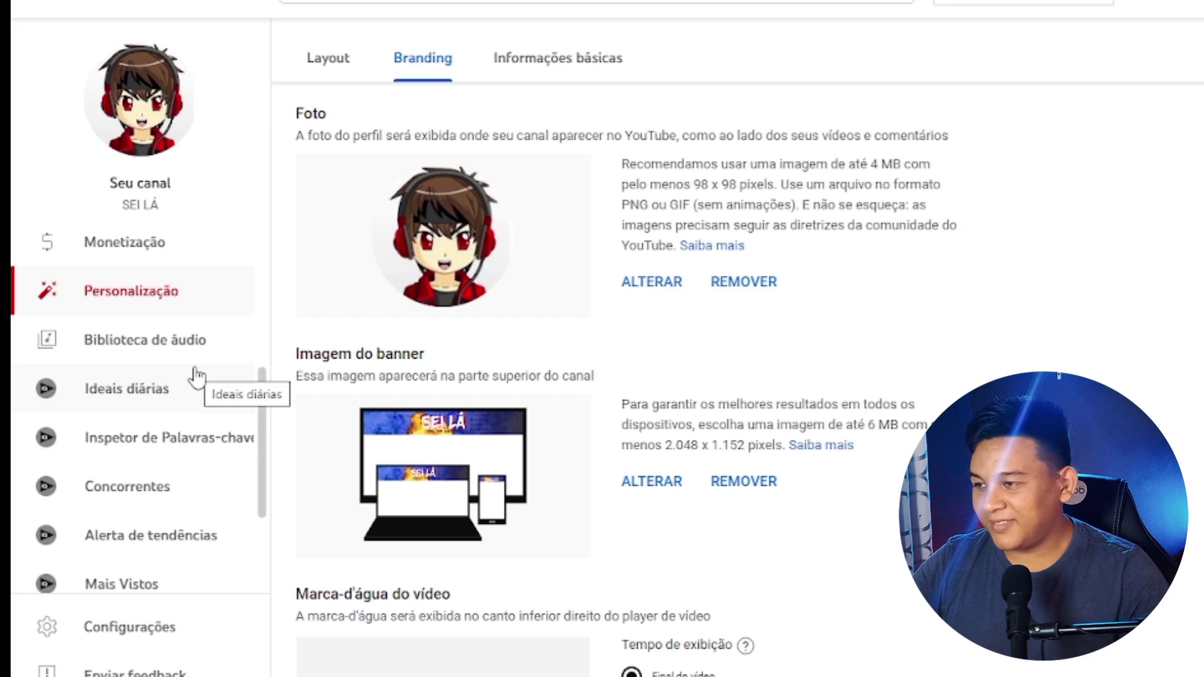
click(106, 641)
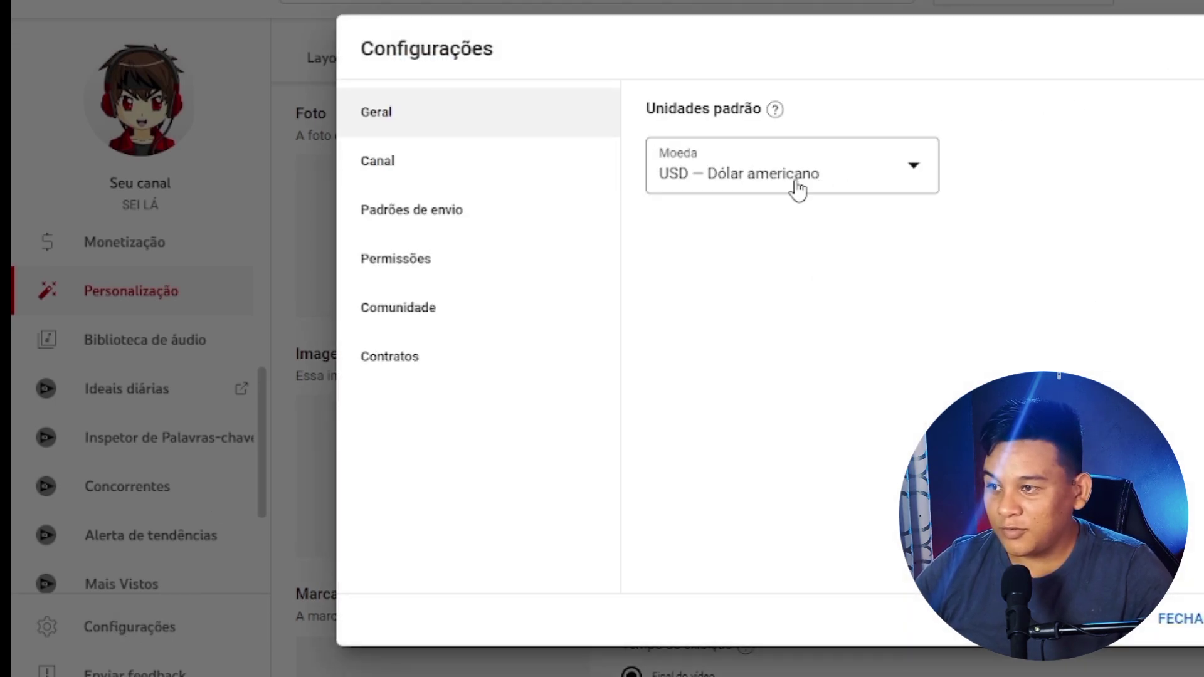
click(881, 173)
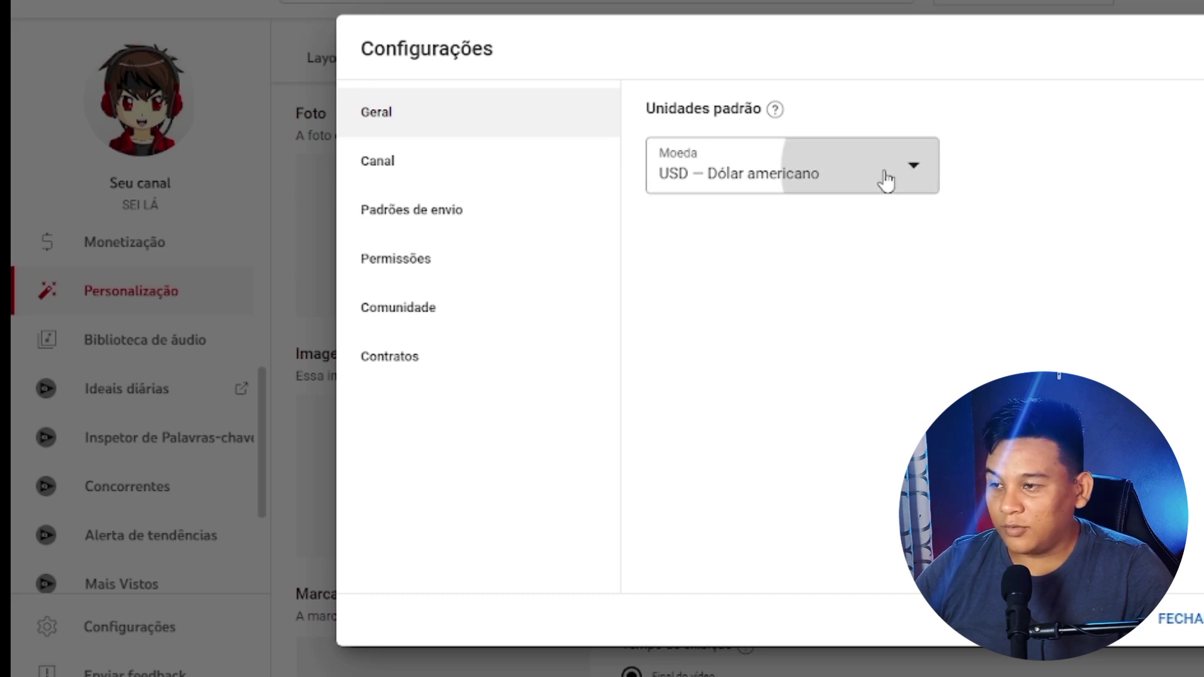
click(452, 124)
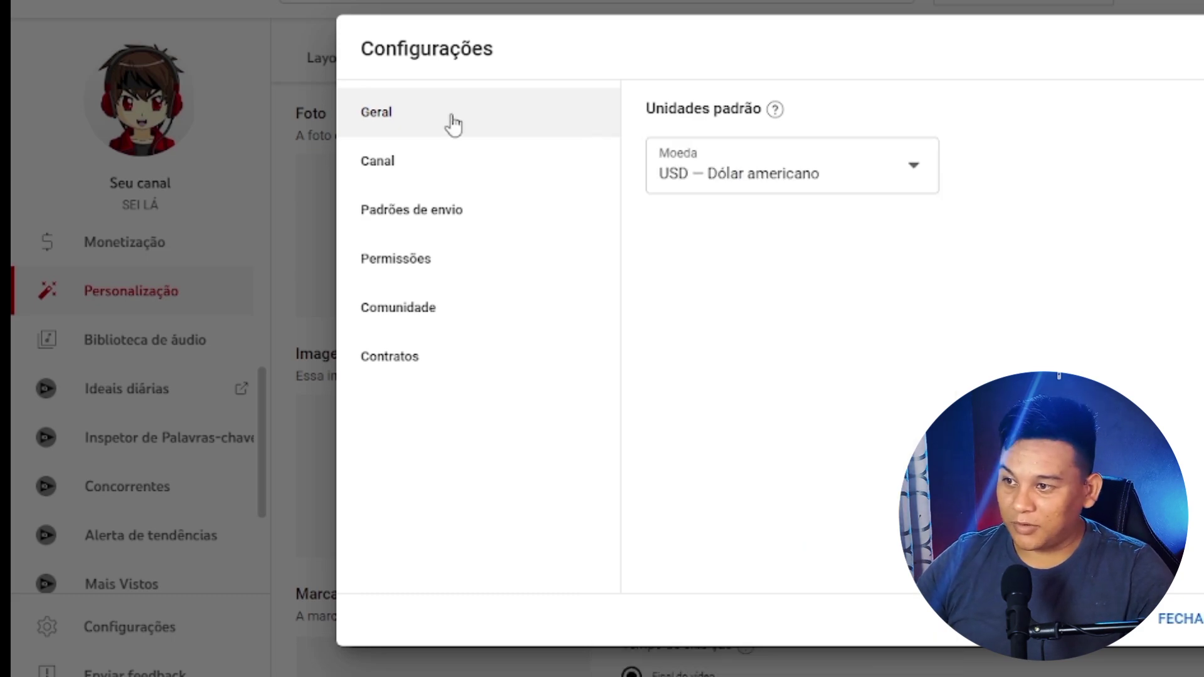
click(403, 164)
click(400, 127)
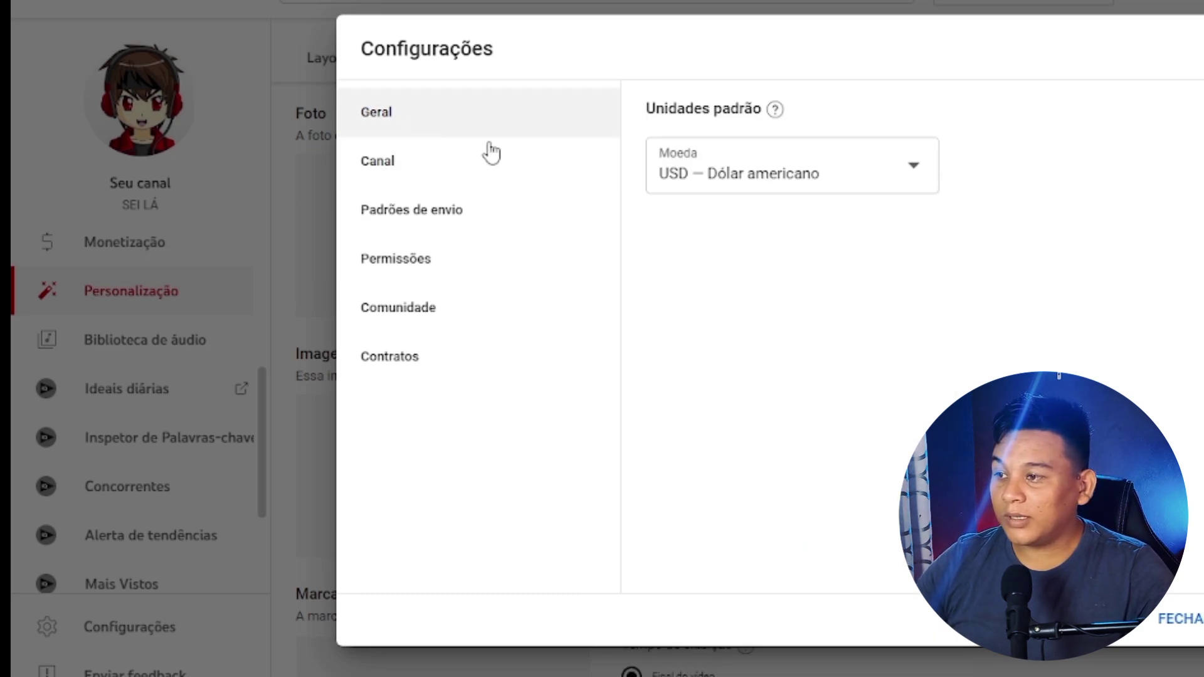
- Add the channel keywords "gamer", "jogos" and "amigoss" to the basic information in the Canal settings
click(390, 170)
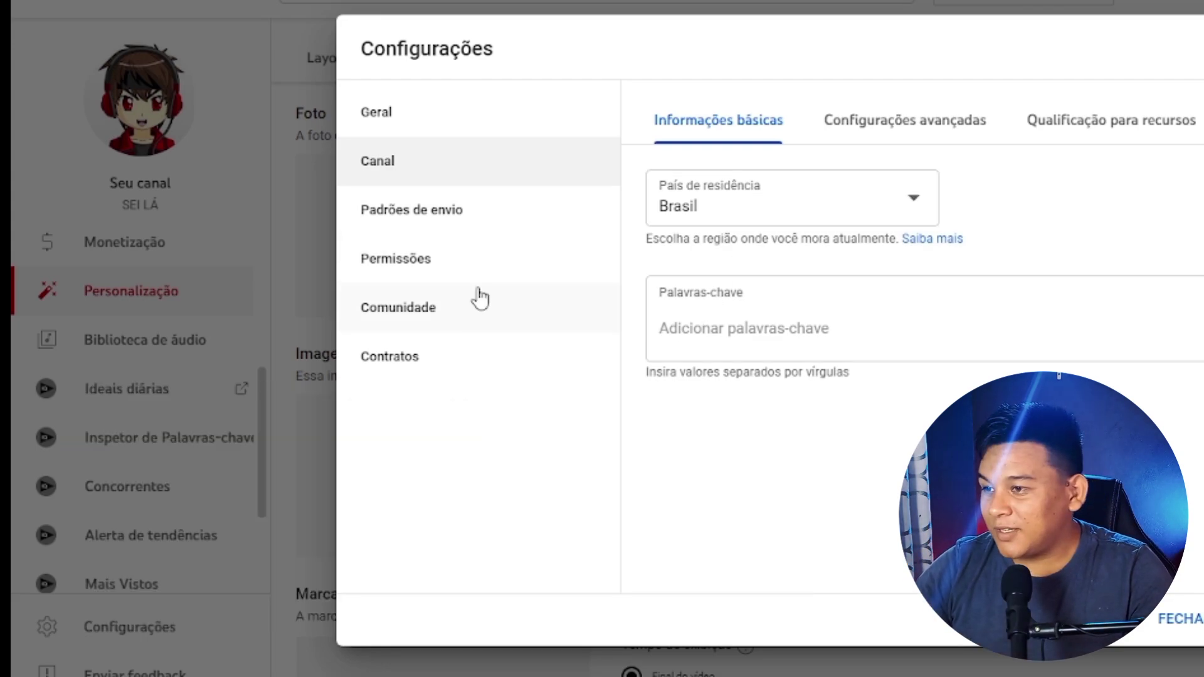
click(707, 320)
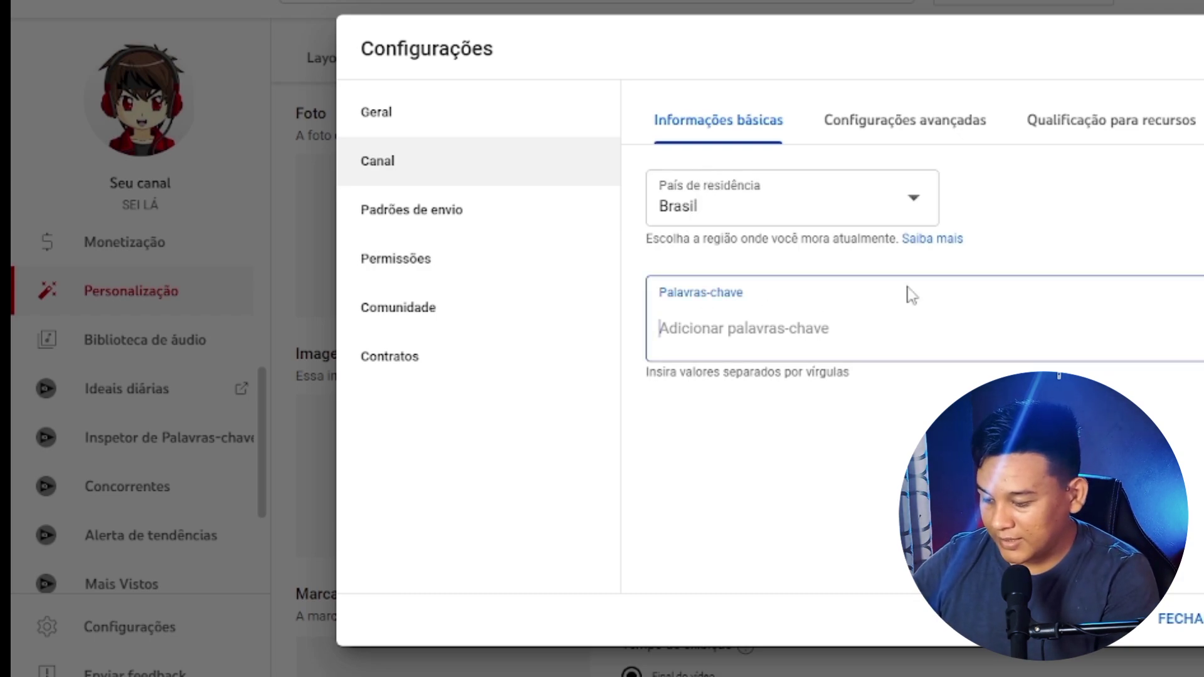
text(gamer)
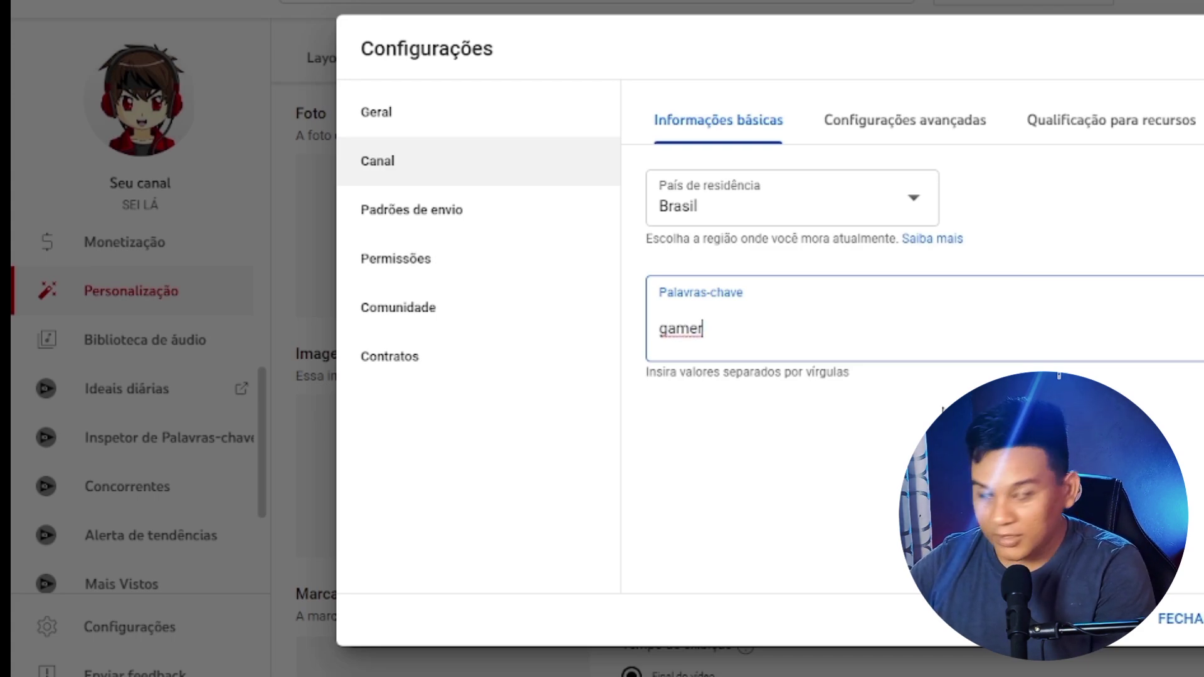
key(Return)
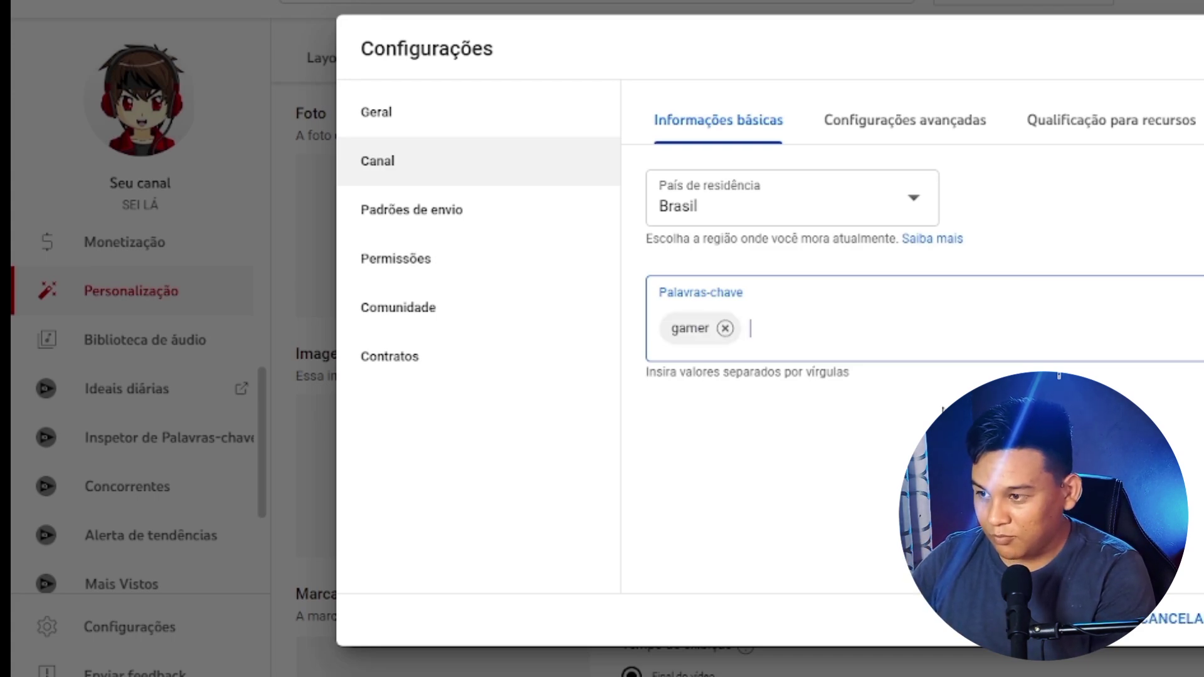
text(jogos)
key(Return)
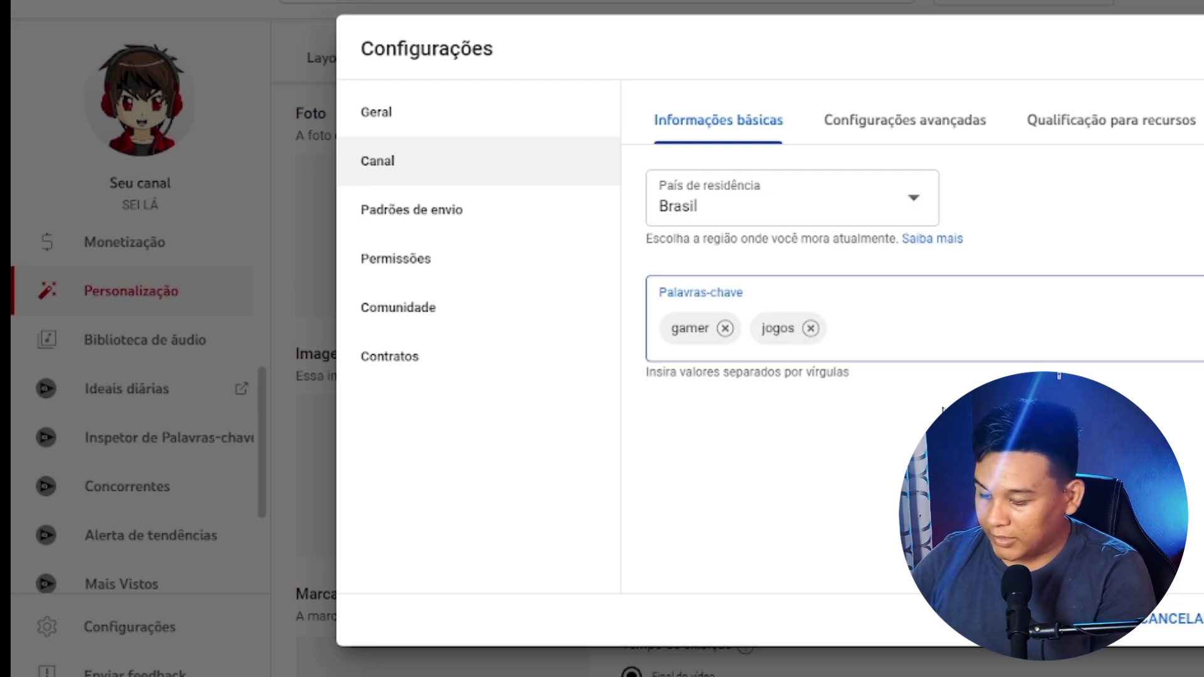
text(a)
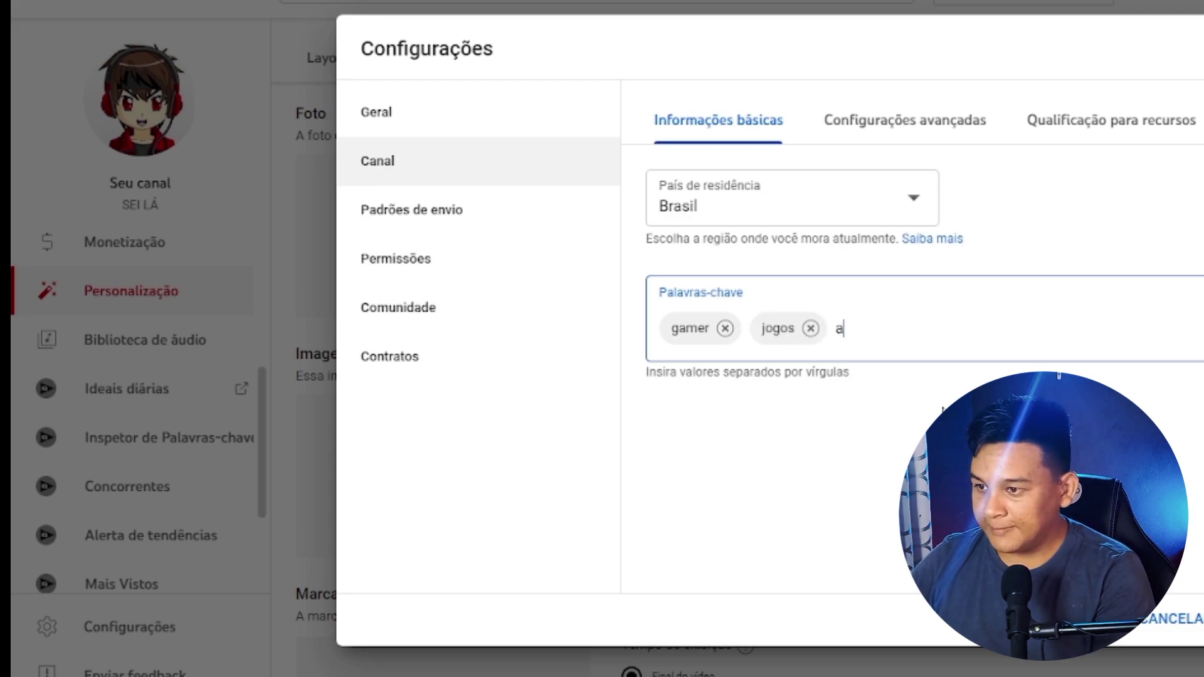
text(migoss)
key(Return)
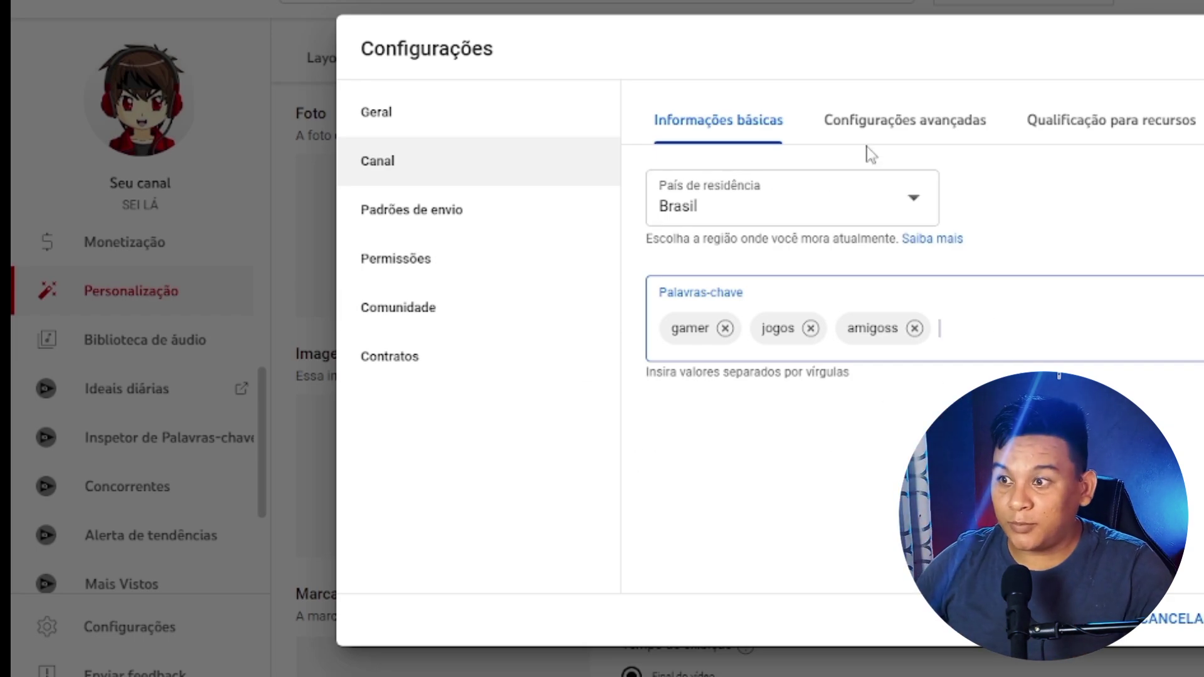
- Look over the channel's advanced settings (Configurações avançadas) and feature eligibility (Qualificação para recursos), returning to the basic information
click(843, 135)
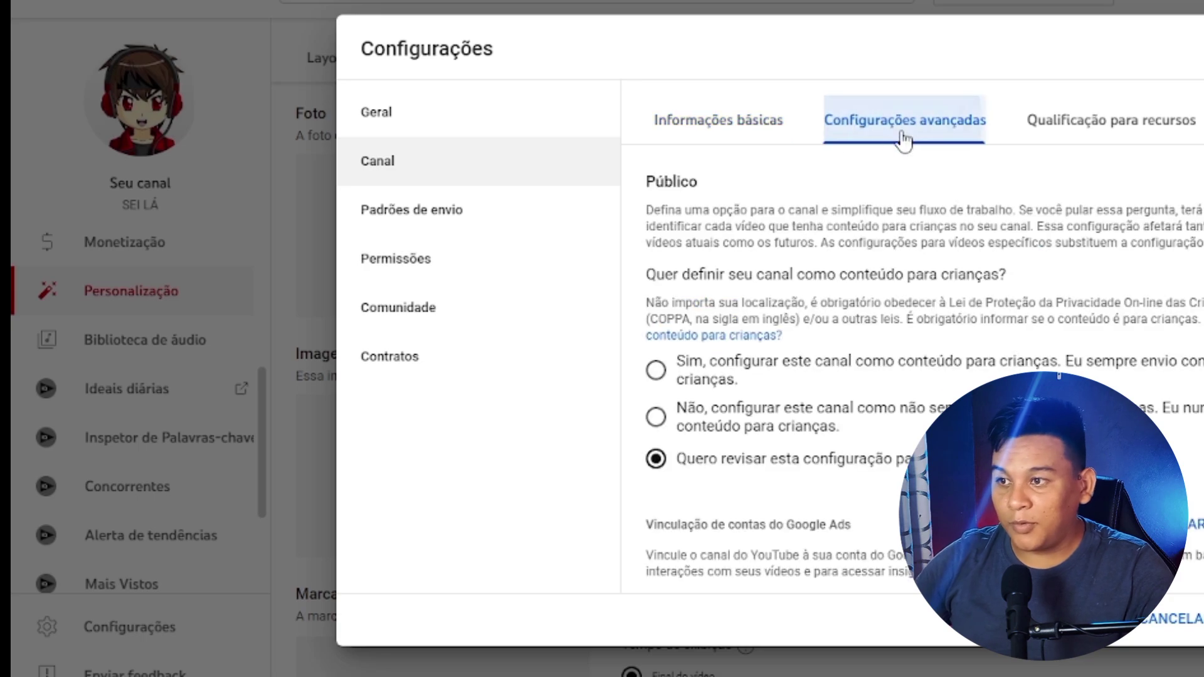
click(1117, 128)
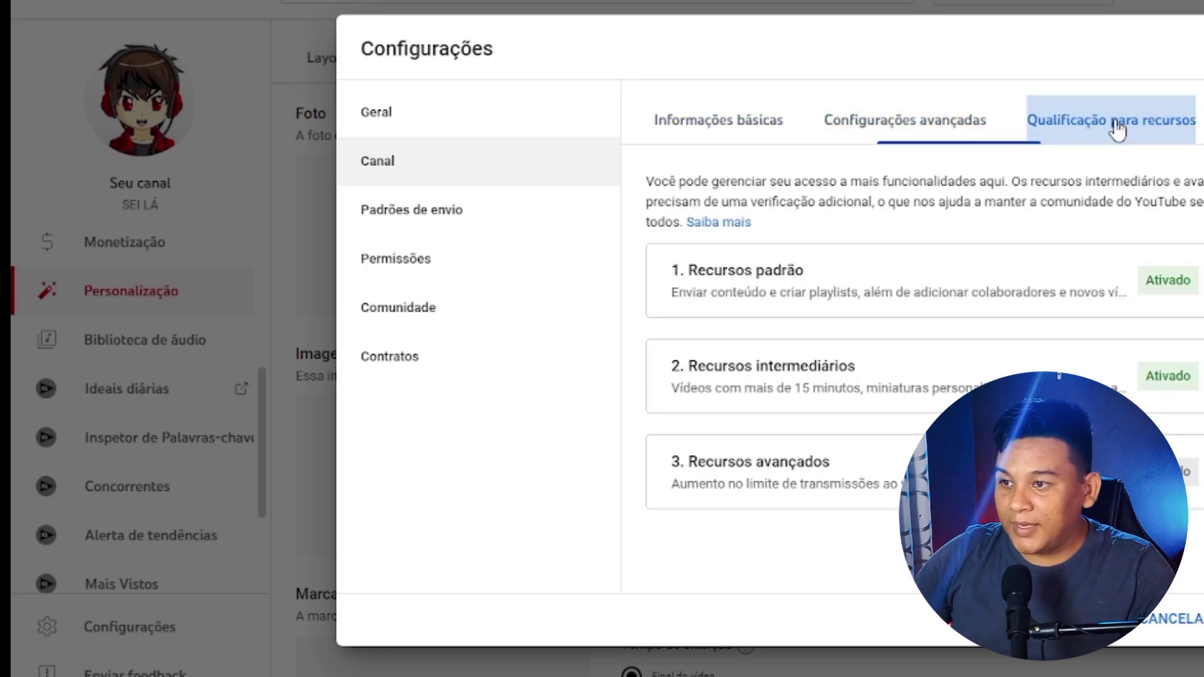
click(745, 127)
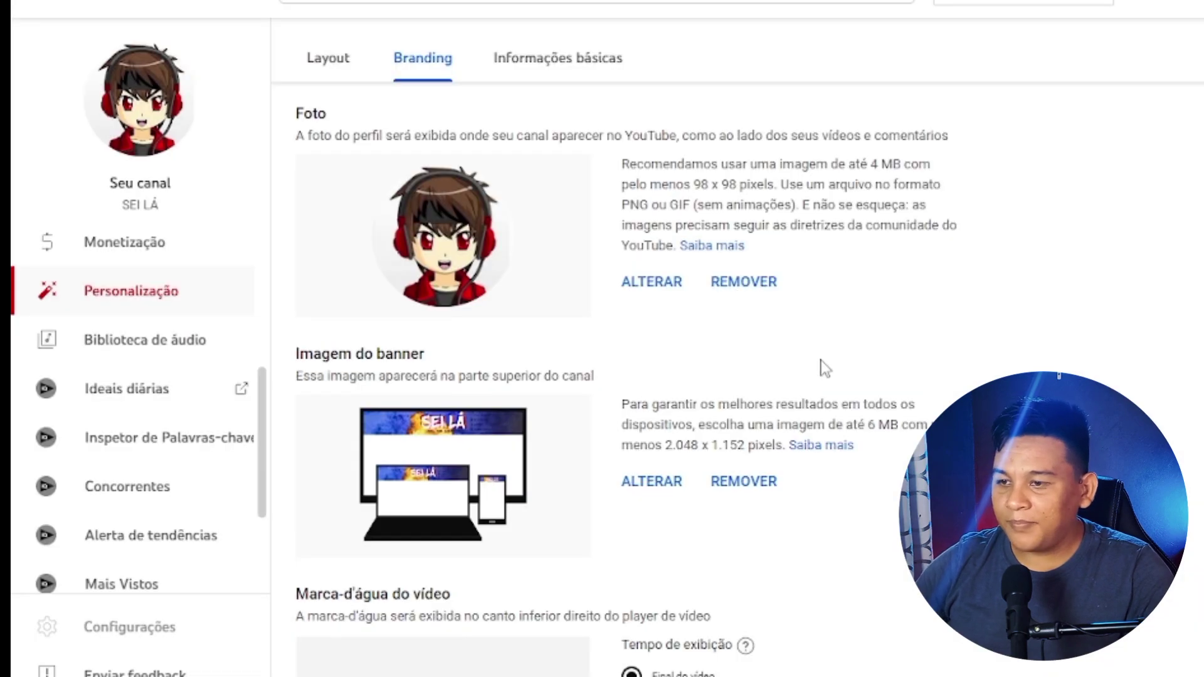
- Reopen the YouTube Studio settings (Configurações)
click(146, 633)
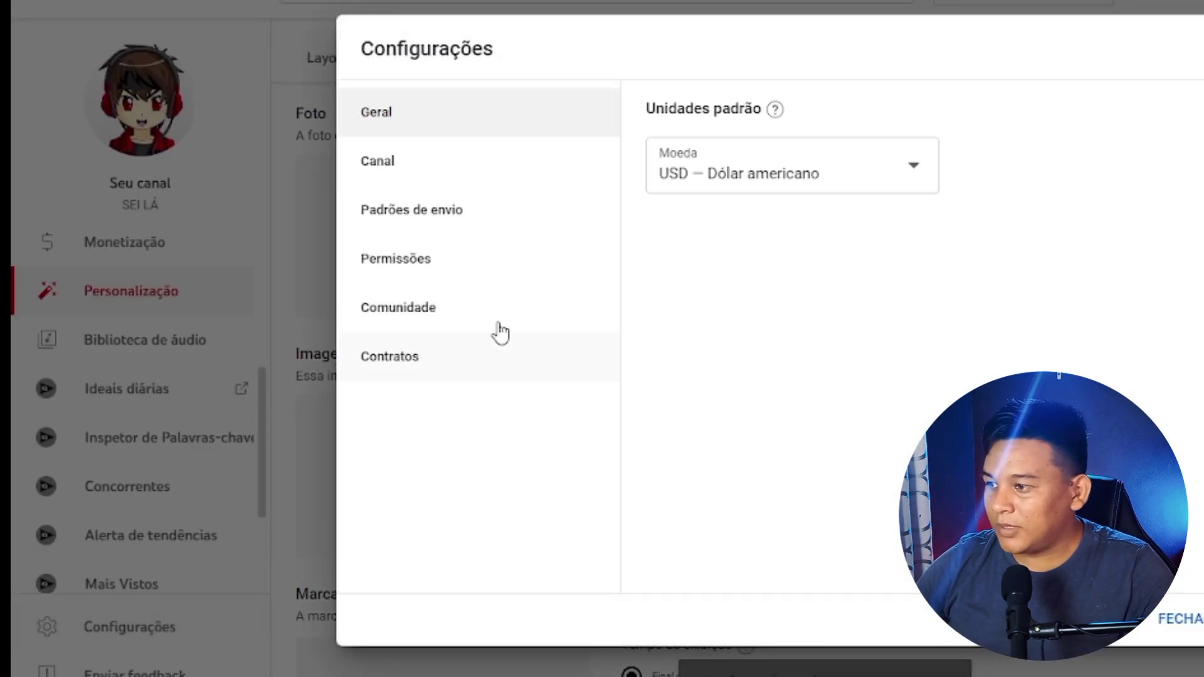